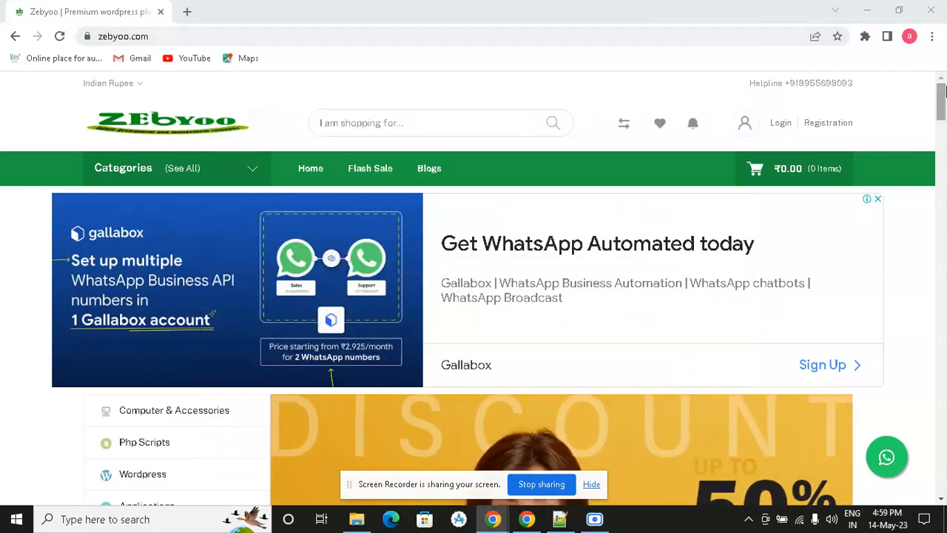
{"action": "left_click_drag", "start_coordinate": [941, 89], "coordinate": [941, 91]}
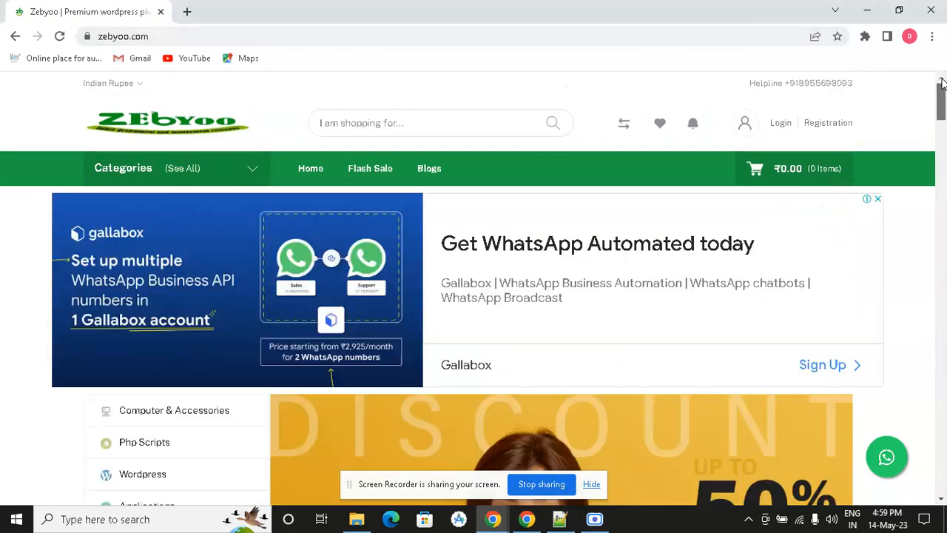
- Start a product search for 'w' from the Zebyoo home page search box
{"action": "left_click", "coordinate": [780, 122]}
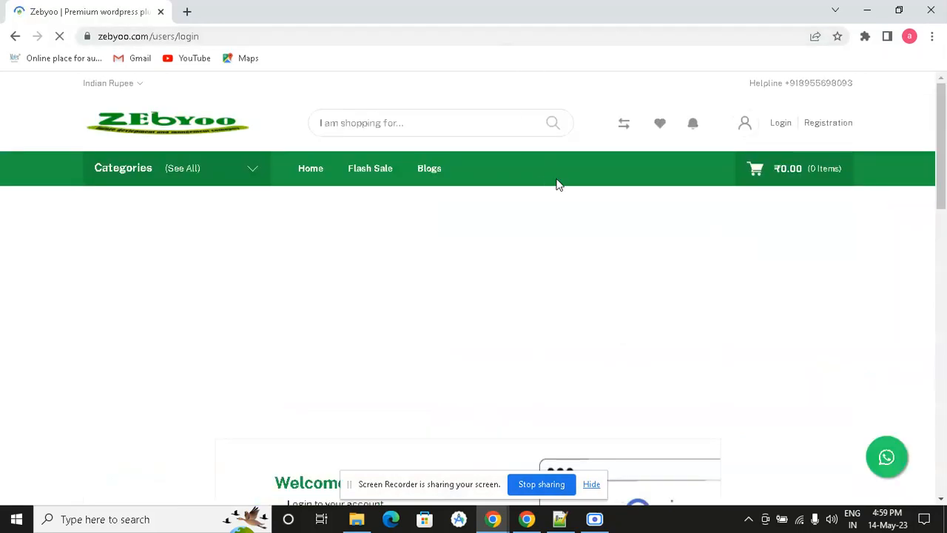
{"action": "left_click", "coordinate": [409, 130]}
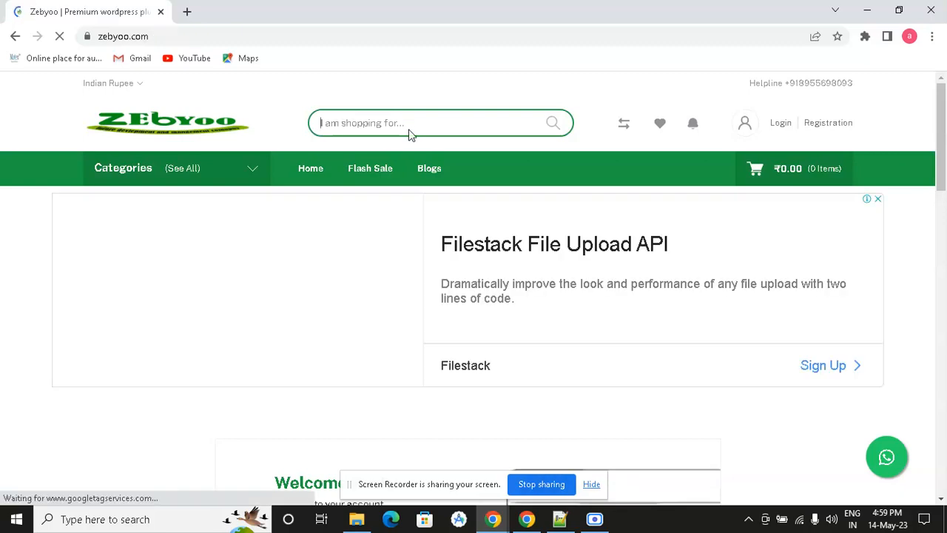
{"action": "left_click", "coordinate": [409, 131]}
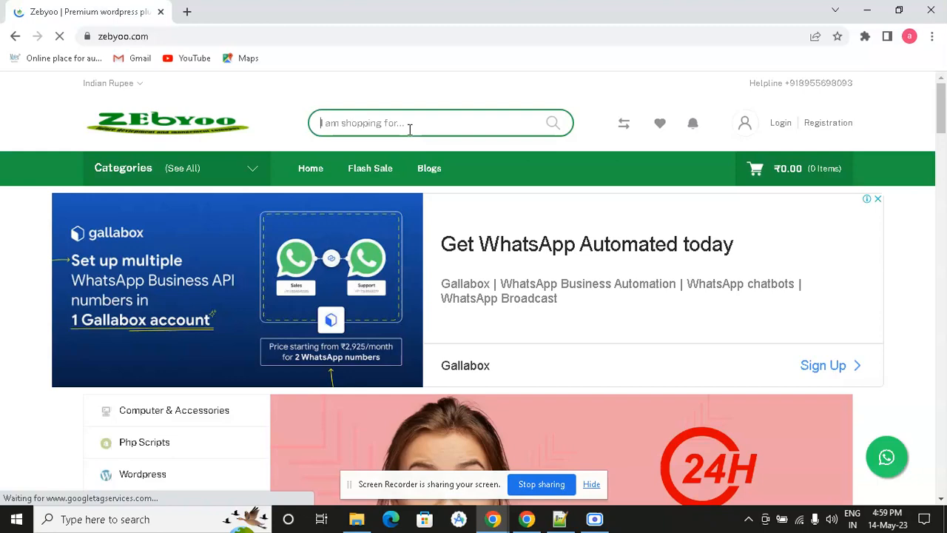
{"action": "type", "text": "wa"}
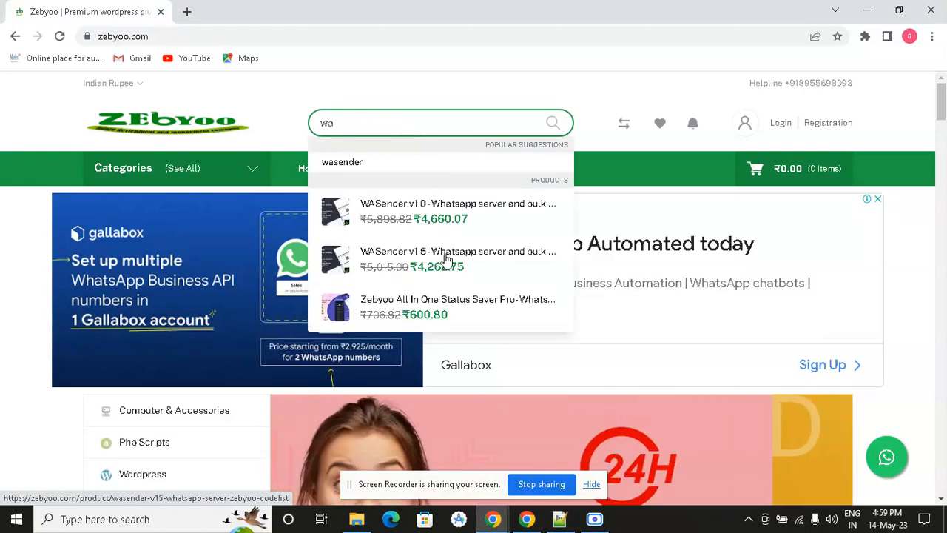
- Open the WASender v1.5 product page and launch its user demo link in a new tab
{"action": "left_click", "coordinate": [446, 257]}
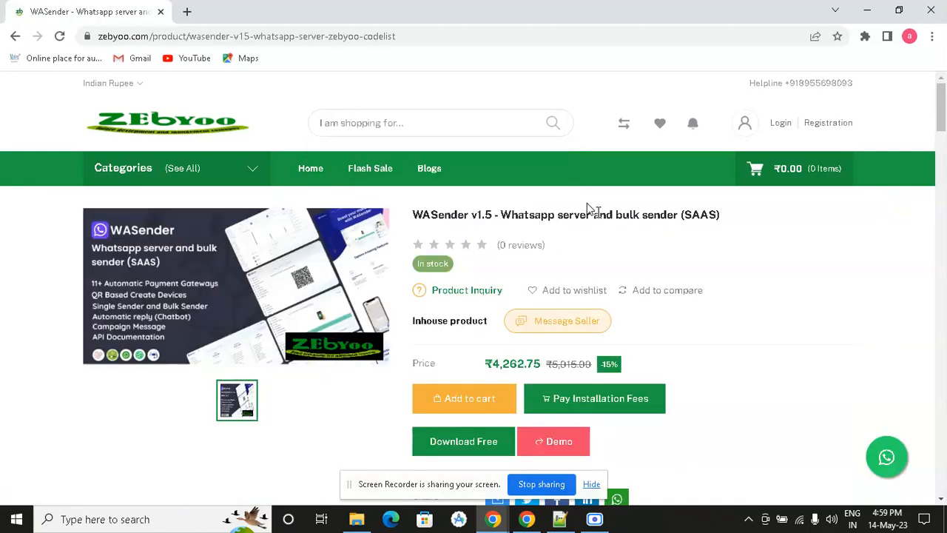
{"action": "left_click_drag", "start_coordinate": [598, 214], "coordinate": [666, 214]}
{"action": "left_click_drag", "start_coordinate": [941, 111], "coordinate": [940, 214]}
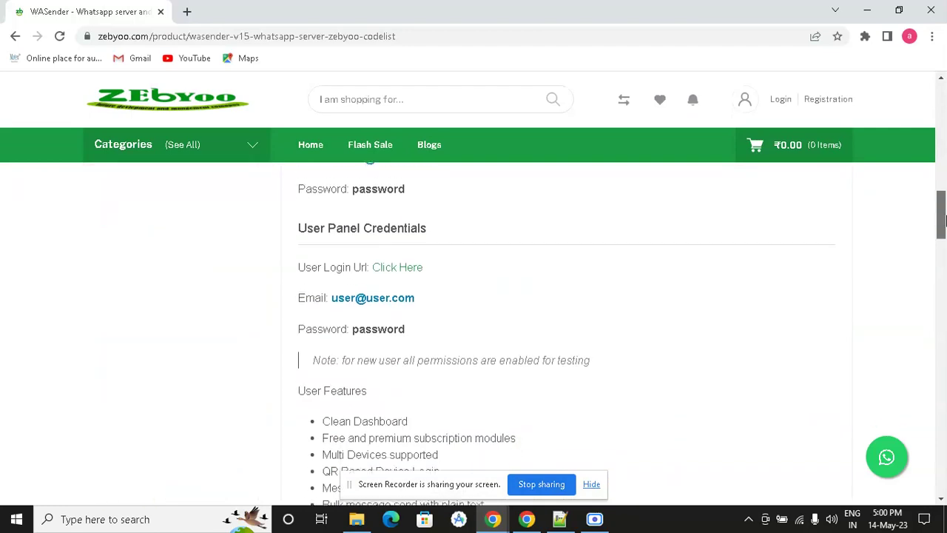
{"action": "left_click", "coordinate": [397, 262]}
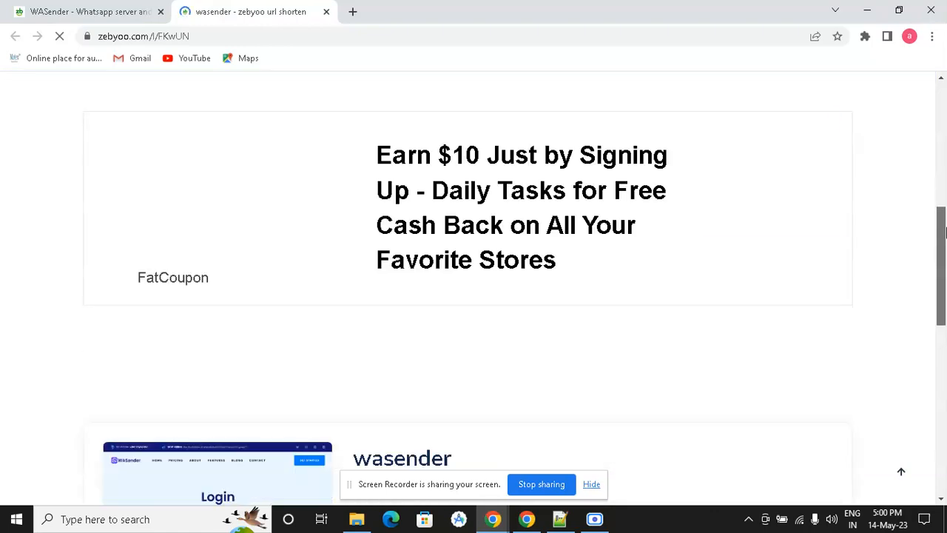
{"action": "scroll", "coordinate": [890, 236], "scroll_direction": "down", "scroll_amount": 5}
{"action": "left_click", "coordinate": [33, 6]}
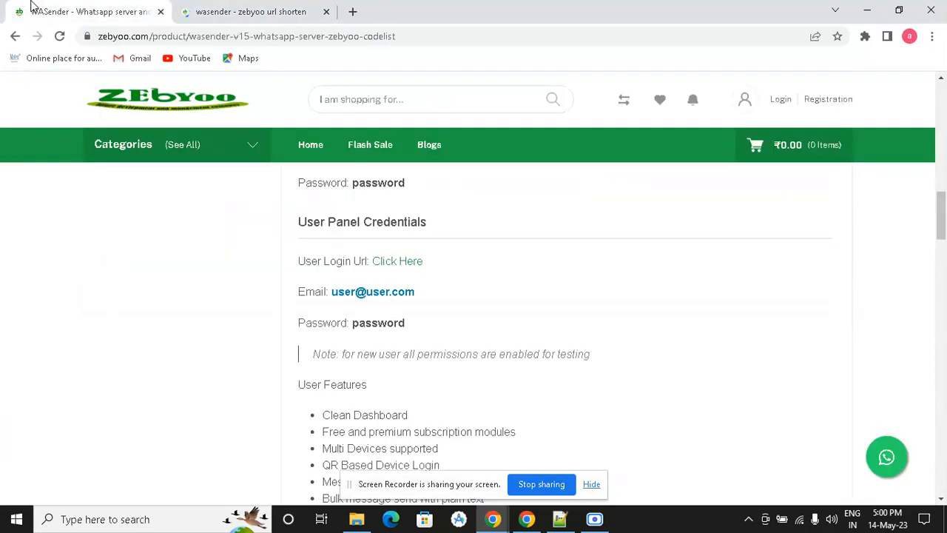
{"action": "left_click_drag", "start_coordinate": [941, 215], "coordinate": [941, 116]}
- Request the free WASender download and sign in to Zebyoo with Google
{"action": "left_click", "coordinate": [434, 350]}
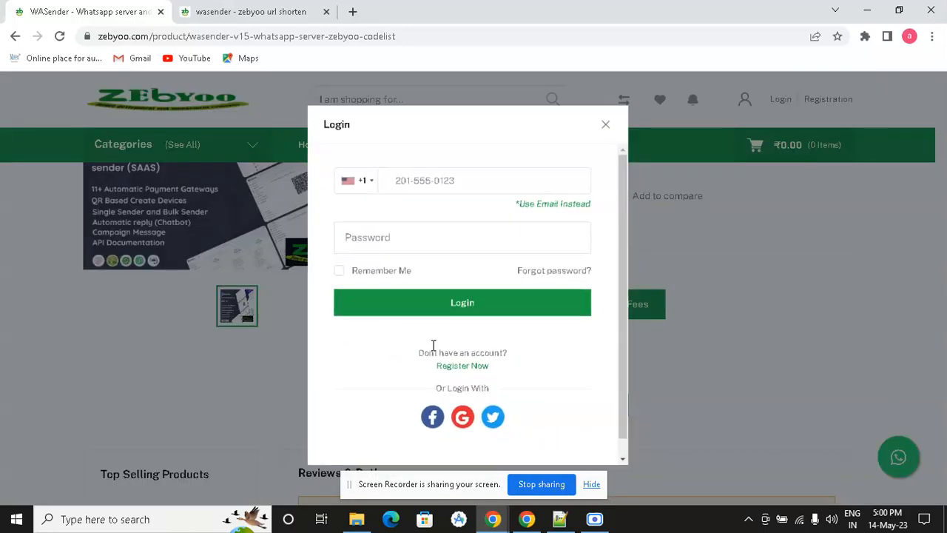
{"action": "left_click", "coordinate": [462, 426]}
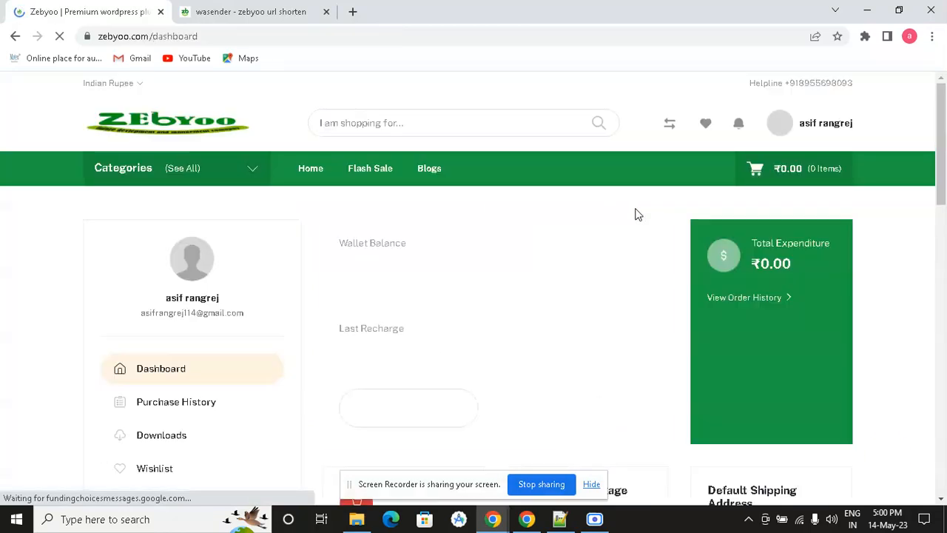
- Search 'wa' again and reopen the WASender v1.5 product page
{"action": "left_click", "coordinate": [412, 125]}
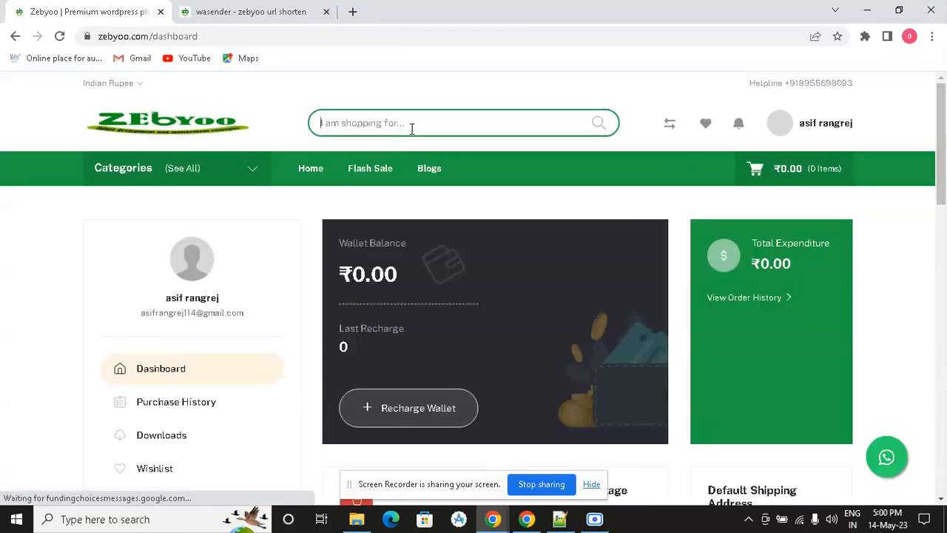
{"action": "type", "text": "wha"}
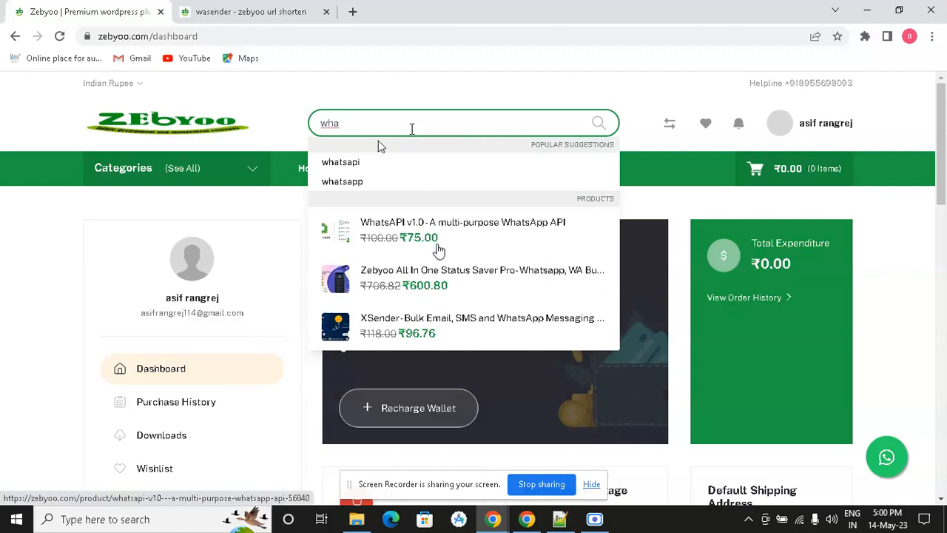
{"action": "key", "text": "BackSpace"}
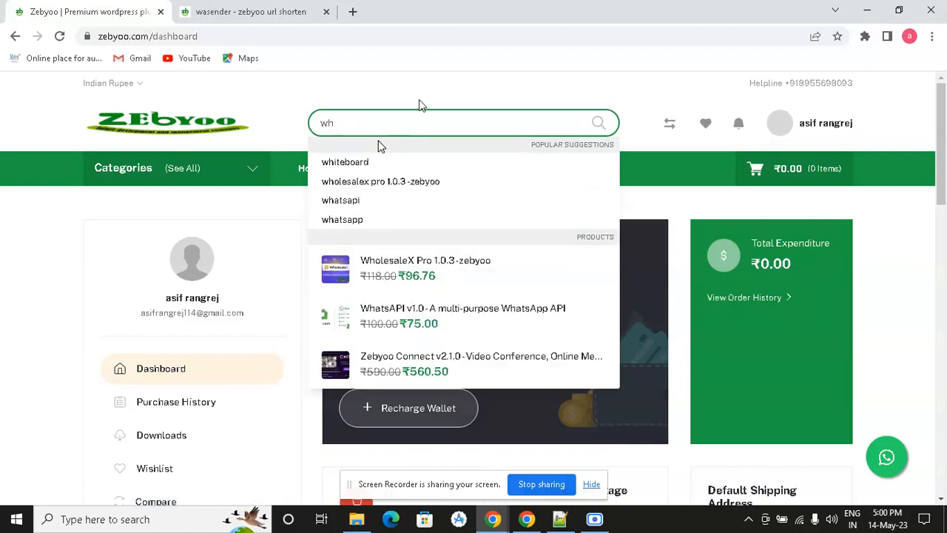
{"action": "key", "text": "BackSpace"}
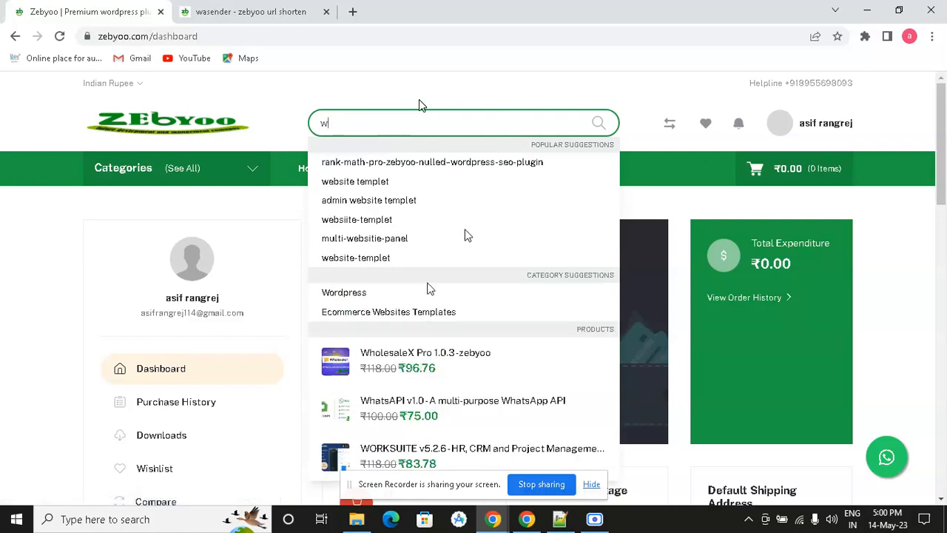
{"action": "type", "text": "a"}
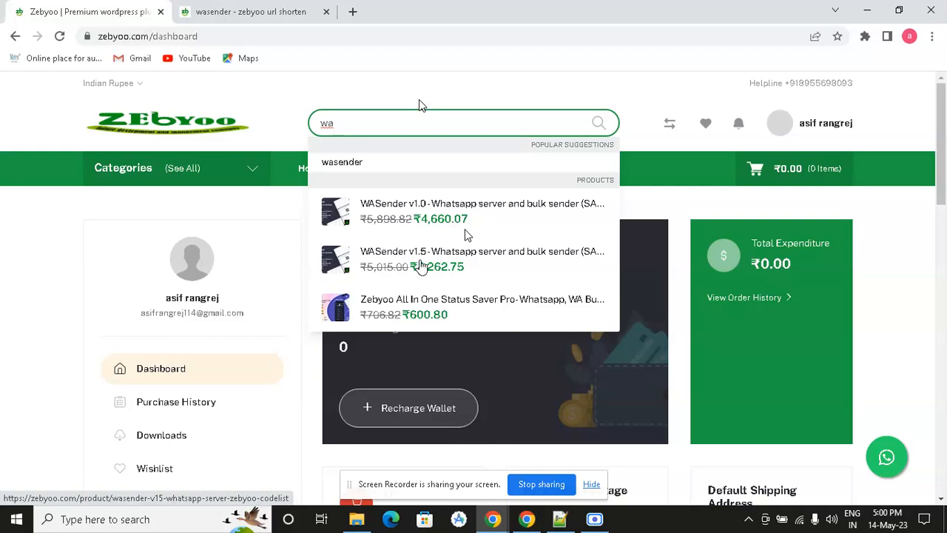
{"action": "left_click", "coordinate": [437, 256]}
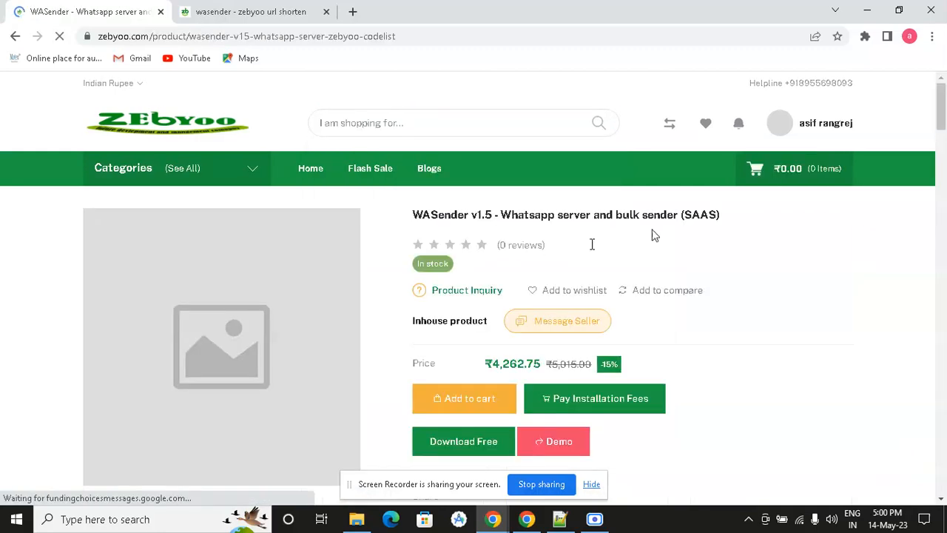
{"action": "left_click_drag", "start_coordinate": [941, 111], "coordinate": [942, 122]}
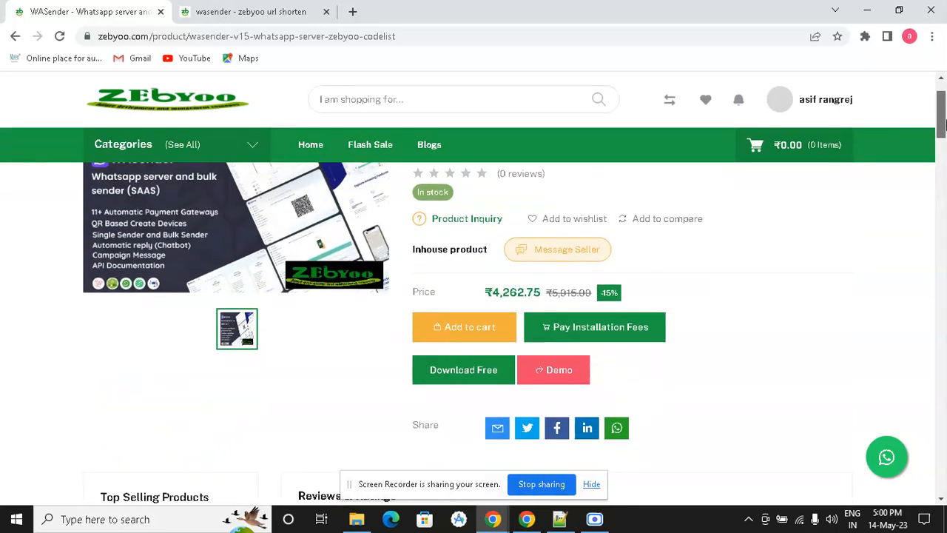
- Submit a five-star review with the comment 'Thanks For given Us', correcting 'Tahnks' via spell-check
{"action": "left_click", "coordinate": [459, 375]}
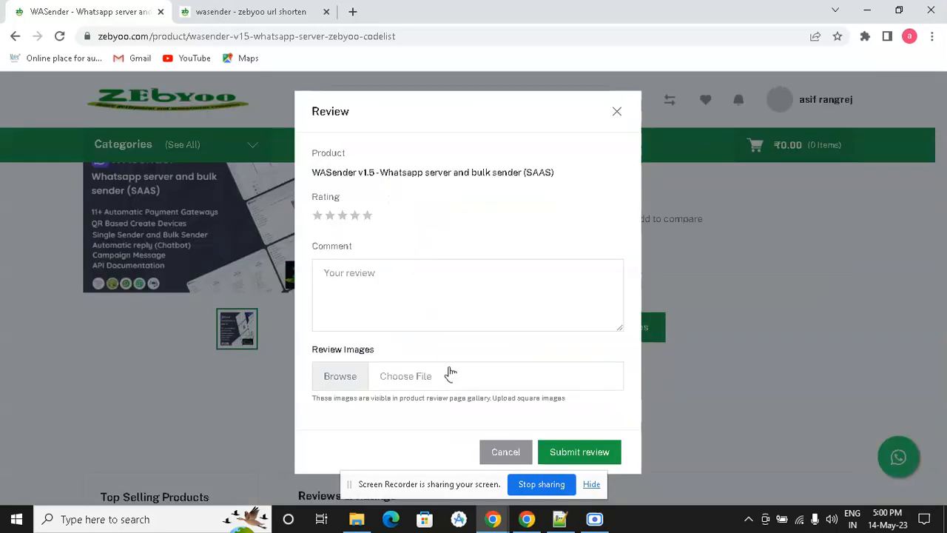
{"action": "left_click", "coordinate": [368, 216]}
{"action": "left_click", "coordinate": [361, 299]}
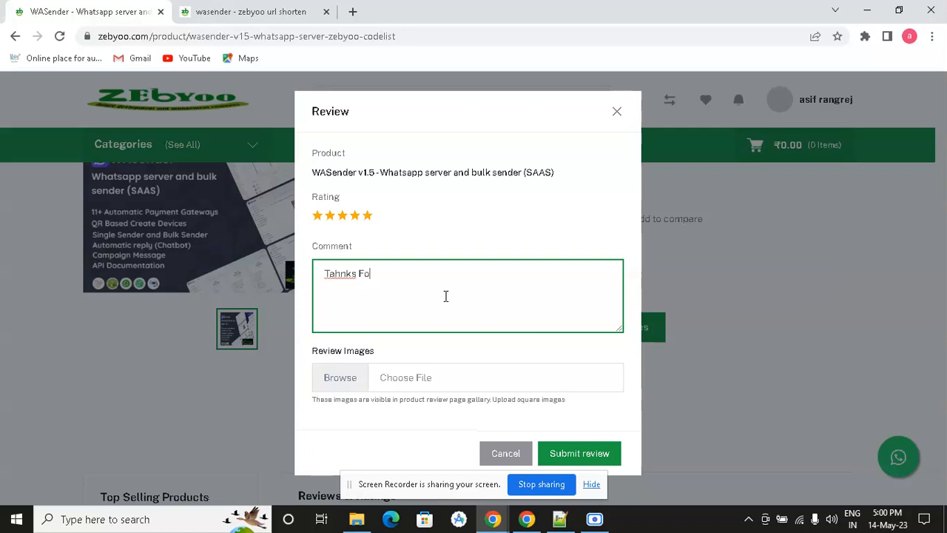
{"action": "right_click", "coordinate": [336, 273]}
{"action": "left_click", "coordinate": [360, 280]}
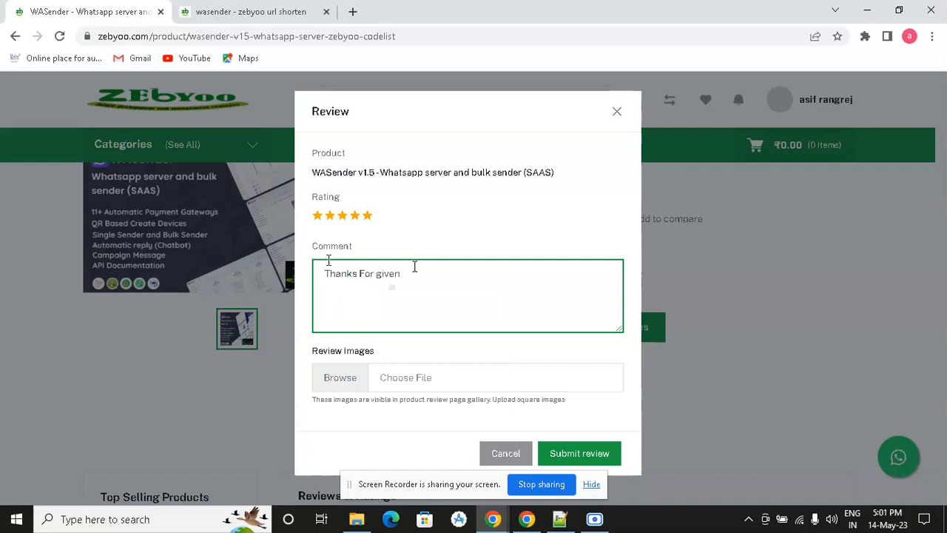
{"action": "left_click", "coordinate": [580, 453]}
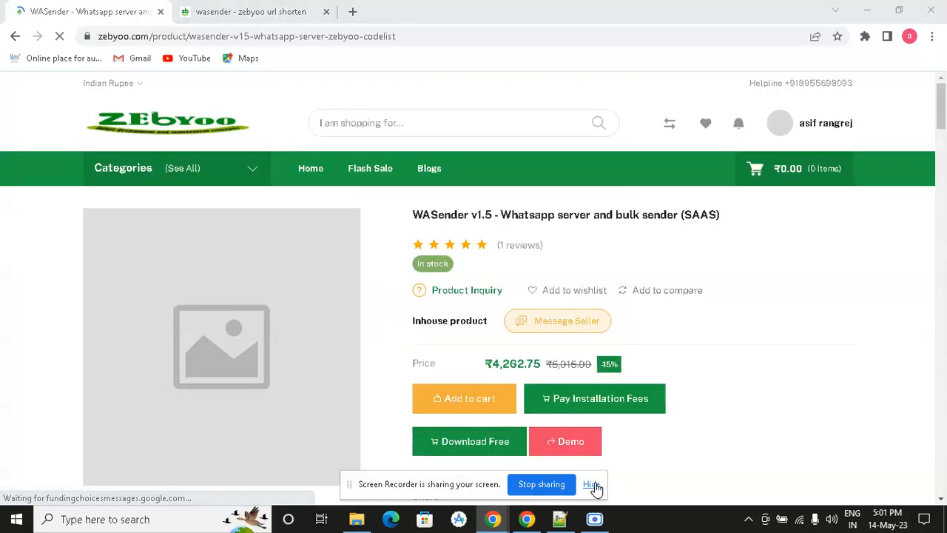
- Request the free download, handle the subscribe popup and continue past the shortened-link redirect
{"action": "left_click", "coordinate": [591, 484]}
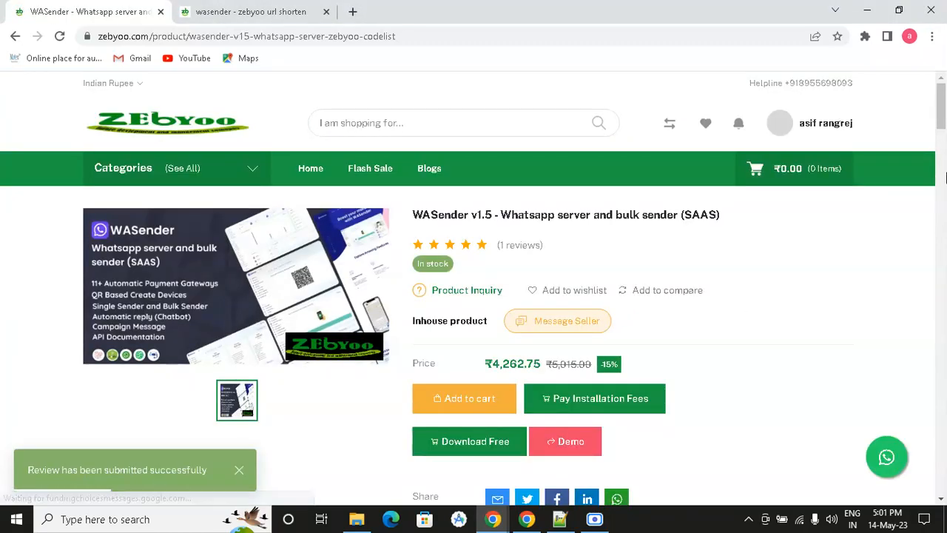
{"action": "scroll", "coordinate": [473, 296], "scroll_direction": "down", "scroll_amount": 2}
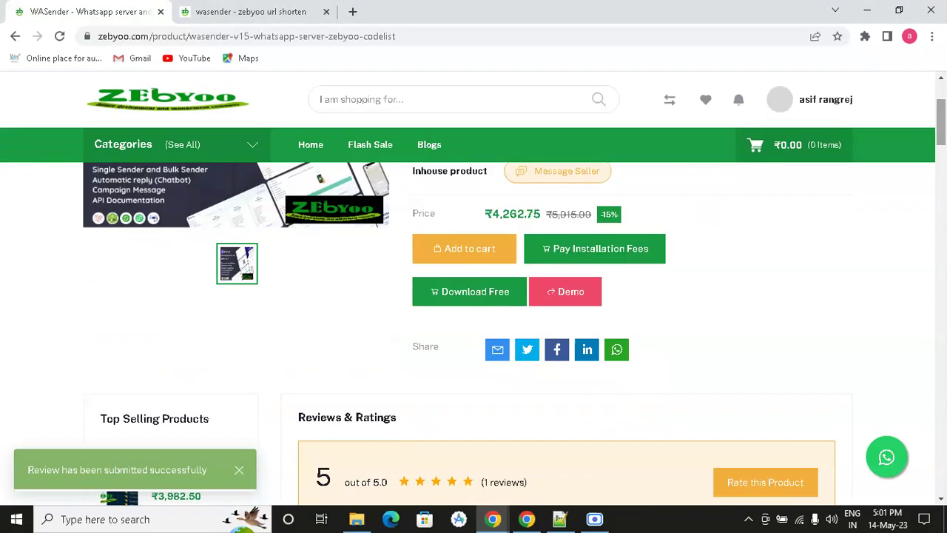
{"action": "left_click", "coordinate": [469, 291]}
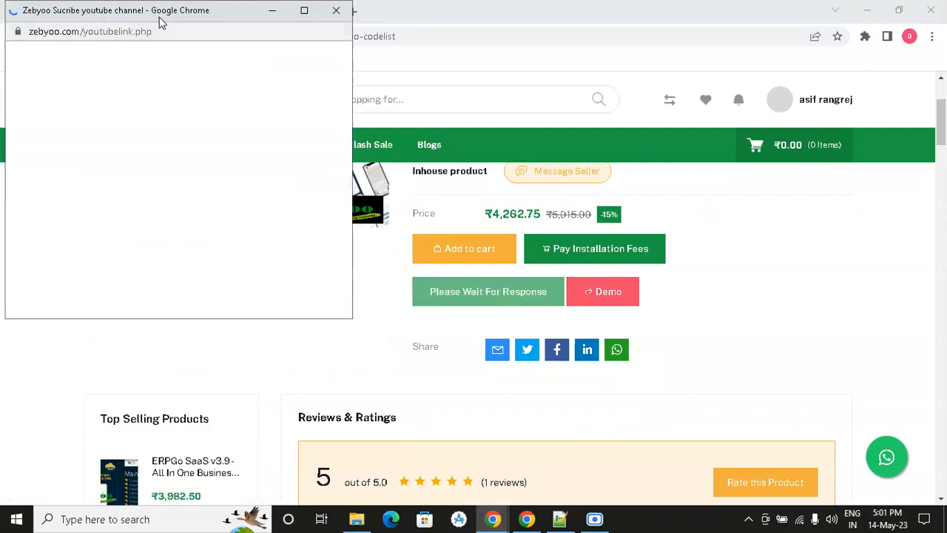
{"action": "left_click_drag", "start_coordinate": [161, 21], "coordinate": [466, 79]}
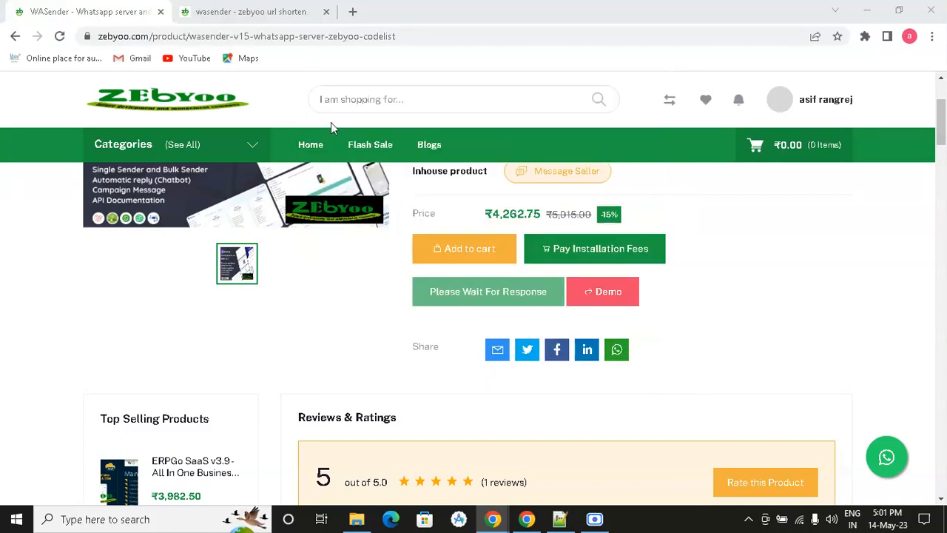
{"action": "left_click", "coordinate": [304, 11]}
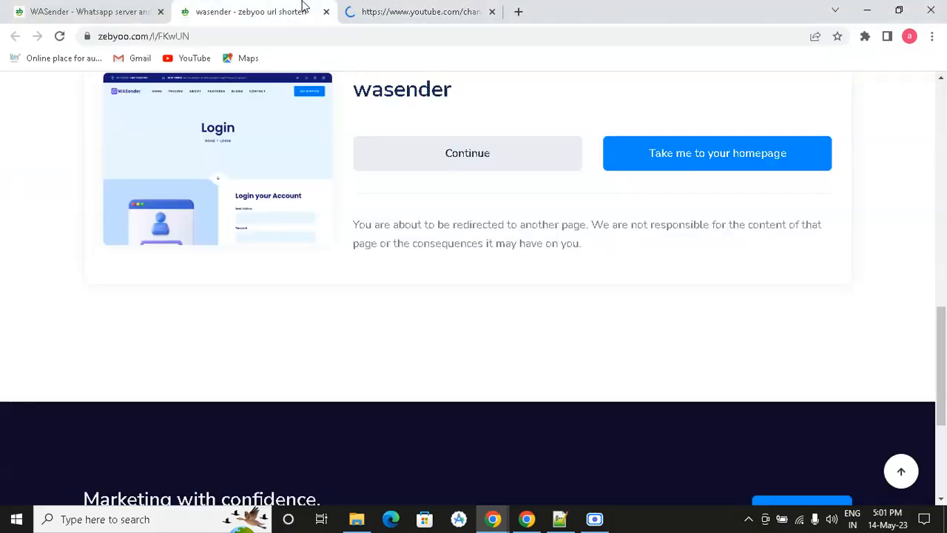
{"action": "left_click", "coordinate": [431, 156]}
{"action": "key", "text": "ctrl+1"}
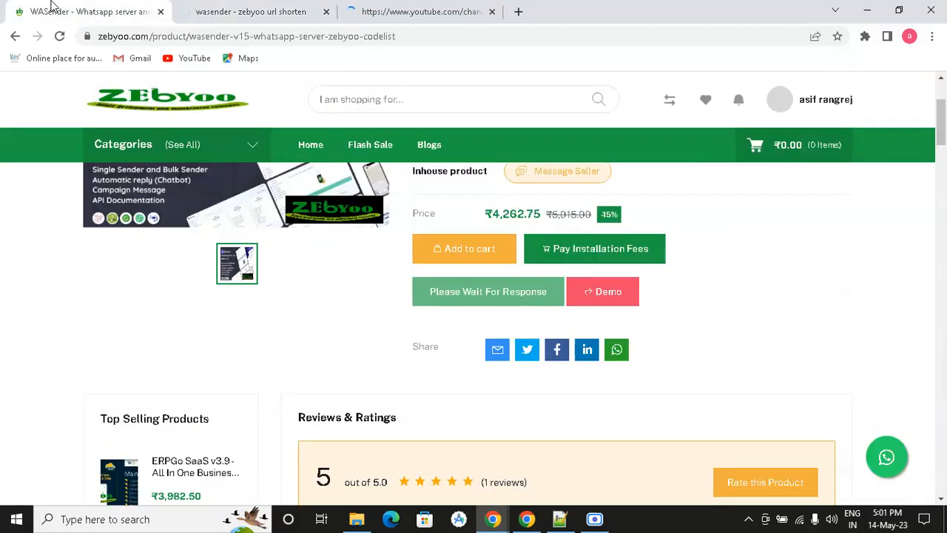
- Check the subscribe popup and YouTube channel, then start the free download of the update file
{"action": "left_click", "coordinate": [497, 522]}
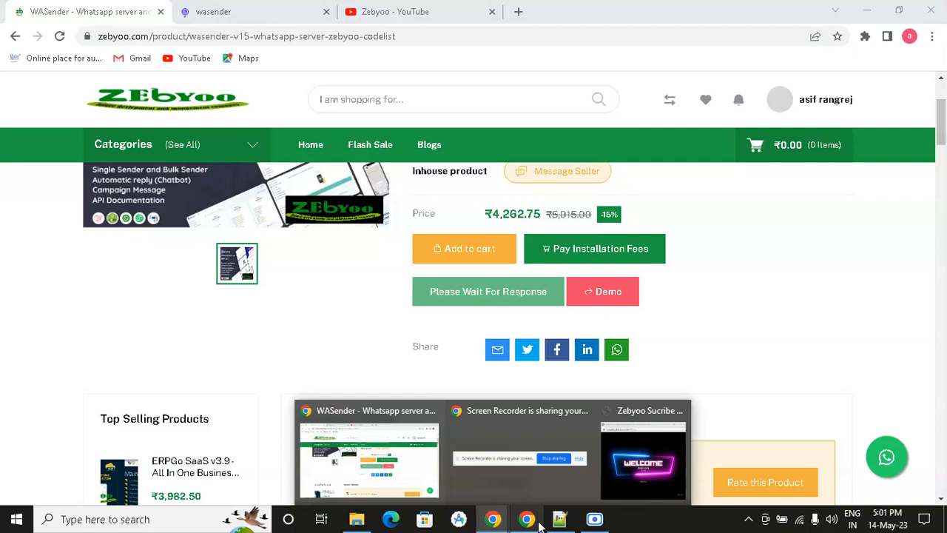
{"action": "left_click", "coordinate": [636, 459]}
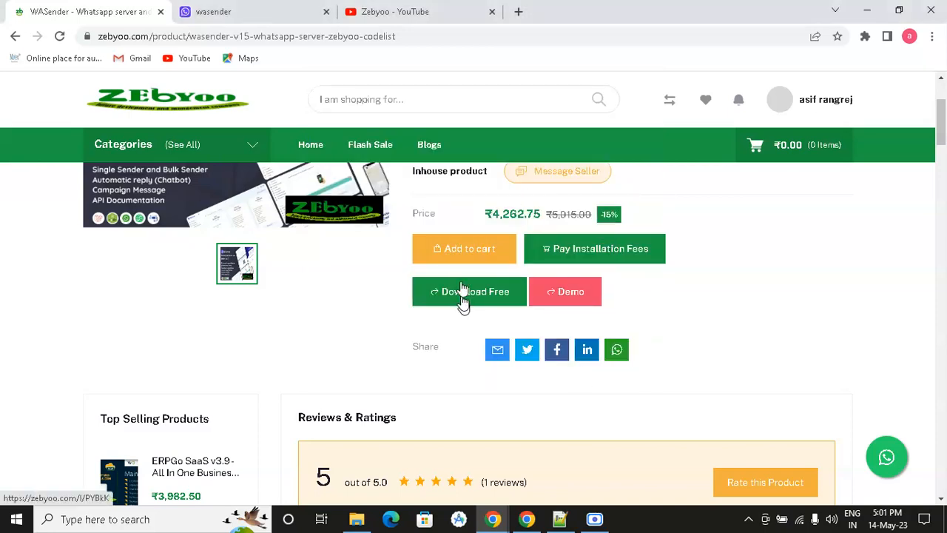
{"action": "left_click", "coordinate": [436, 11]}
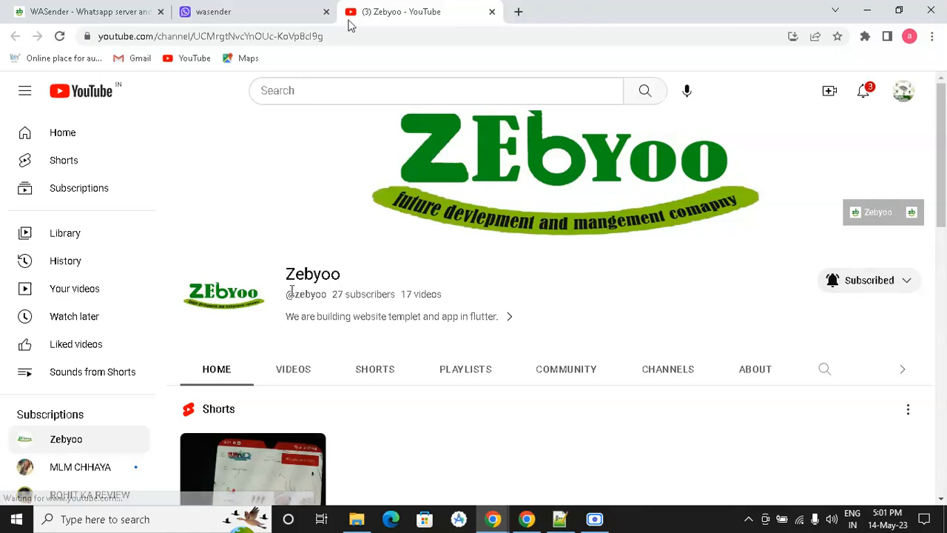
{"action": "left_click", "coordinate": [89, 11]}
{"action": "left_click", "coordinate": [503, 294]}
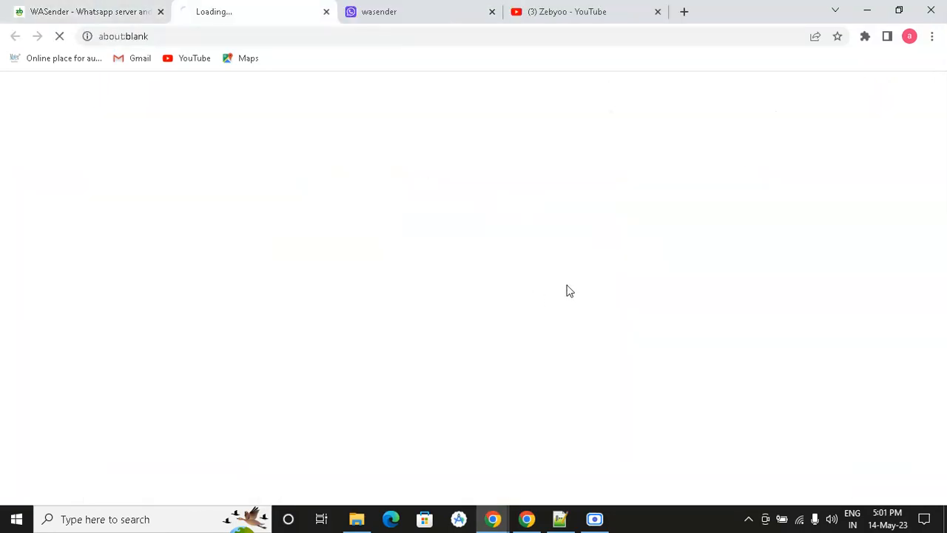
- Sign in to the WASender demo admin dashboard with the saved admin email, dismissing Chrome's password warning
{"action": "left_click", "coordinate": [397, 11]}
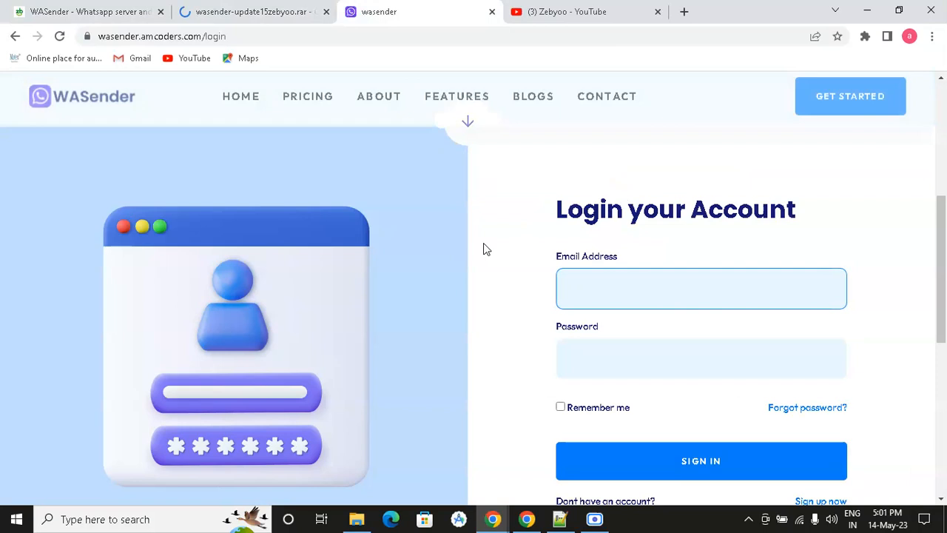
{"action": "left_click_drag", "start_coordinate": [941, 215], "coordinate": [944, 183]}
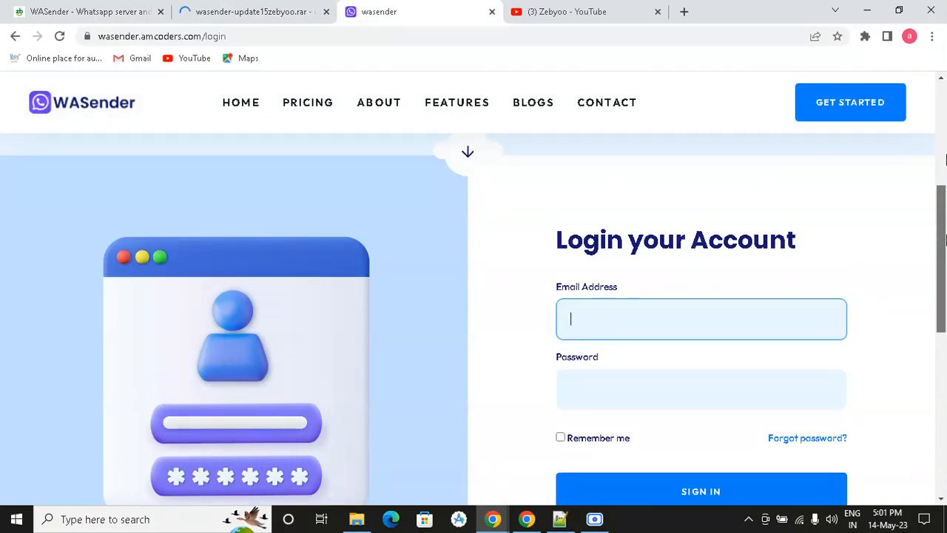
{"action": "mouse_move", "coordinate": [943, 281]}
{"action": "left_mouse_down"}
{"action": "mouse_move", "coordinate": [943, 325]}
{"action": "mouse_move", "coordinate": [942, 293]}
{"action": "left_mouse_up"}
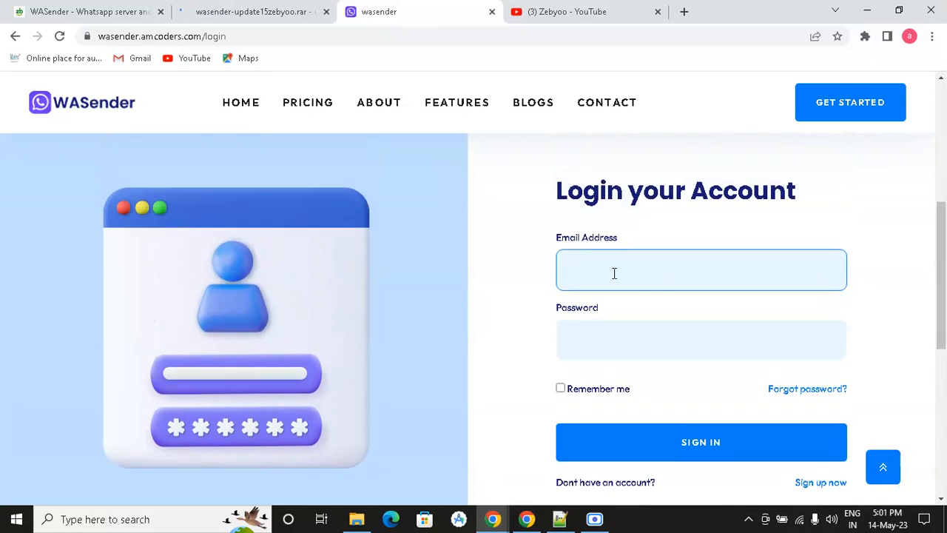
{"action": "type", "text": "dmin"}
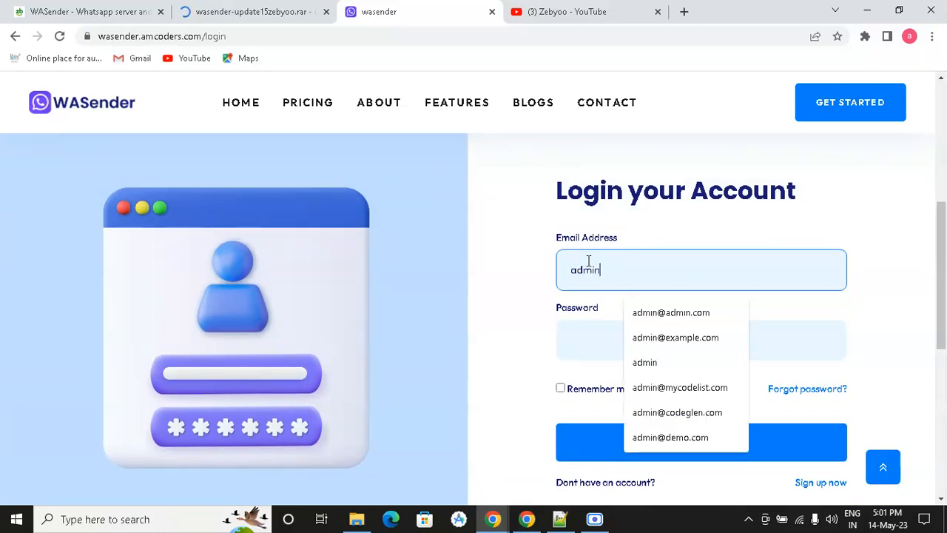
{"action": "type", "text": "@admin.com"}
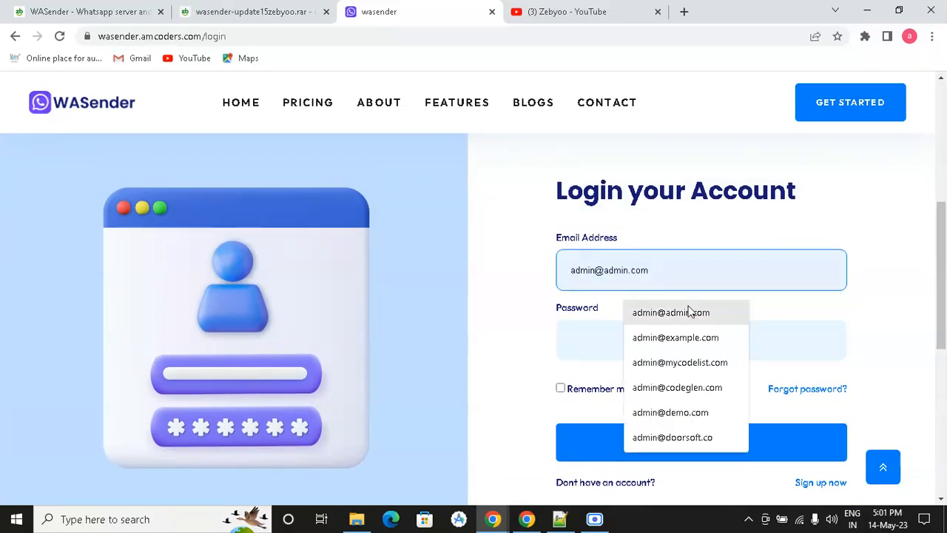
{"action": "left_click", "coordinate": [671, 312]}
{"action": "left_click", "coordinate": [624, 337]}
{"action": "type", "text": "ro"}
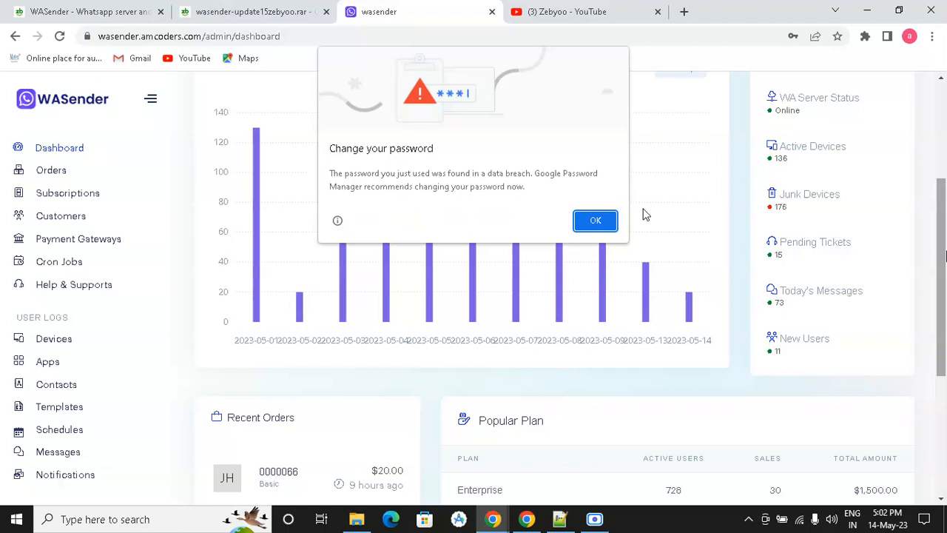
{"action": "left_click", "coordinate": [595, 219]}
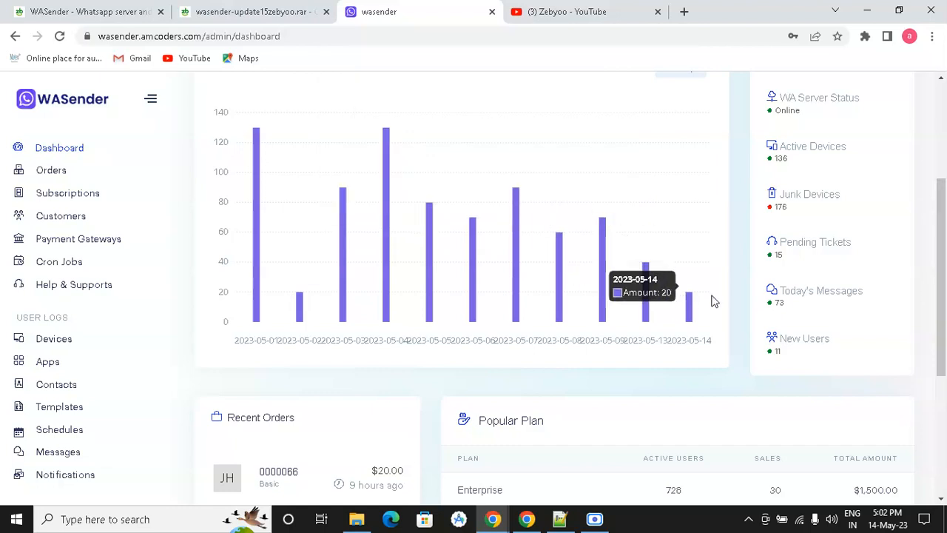
{"action": "left_click_drag", "start_coordinate": [943, 292], "coordinate": [943, 370]}
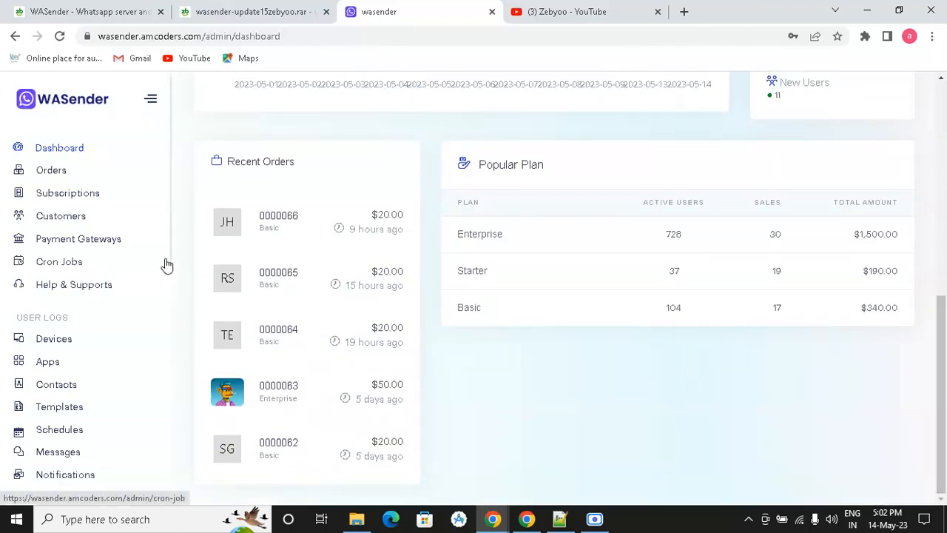
- Scroll through the admin dashboard and sidebar to review its contents
{"action": "left_click_drag", "start_coordinate": [172, 263], "coordinate": [166, 450]}
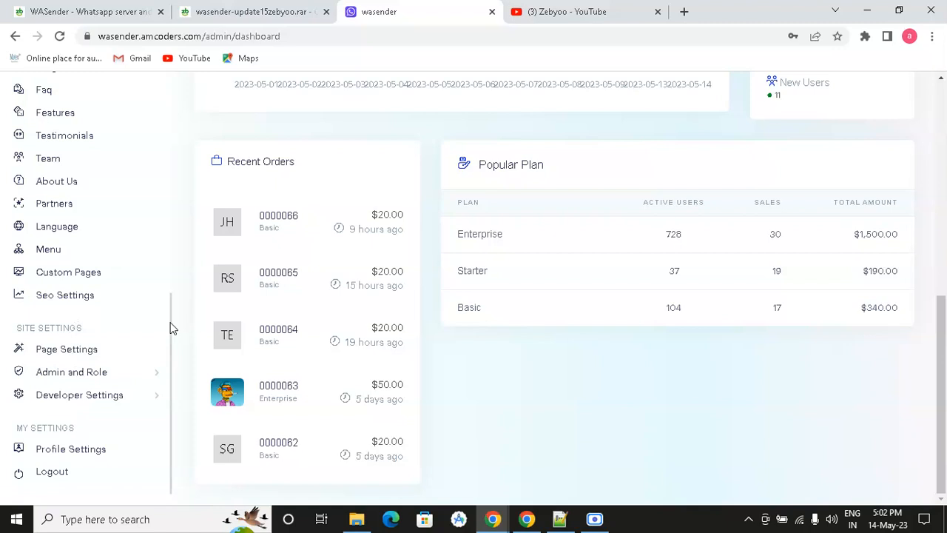
{"action": "left_click_drag", "start_coordinate": [171, 385], "coordinate": [186, 120]}
- Continue the update file redirect on to Google Drive, then return to the product page
{"action": "left_click", "coordinate": [244, 11]}
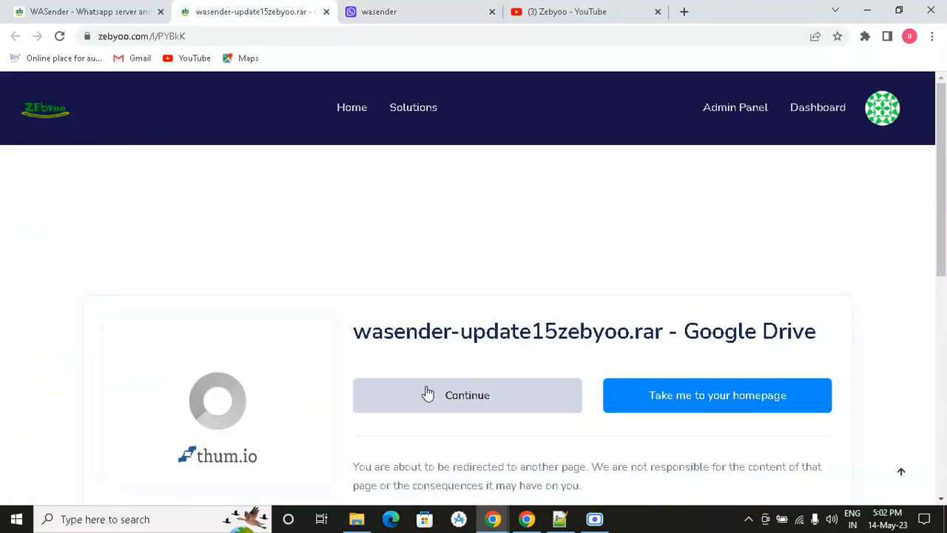
{"action": "left_click", "coordinate": [463, 400]}
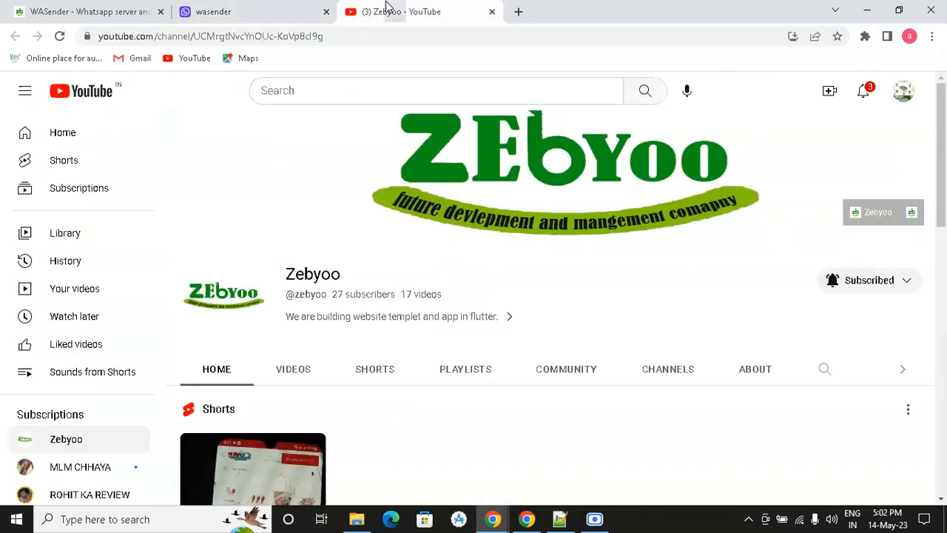
{"action": "left_click", "coordinate": [81, 11]}
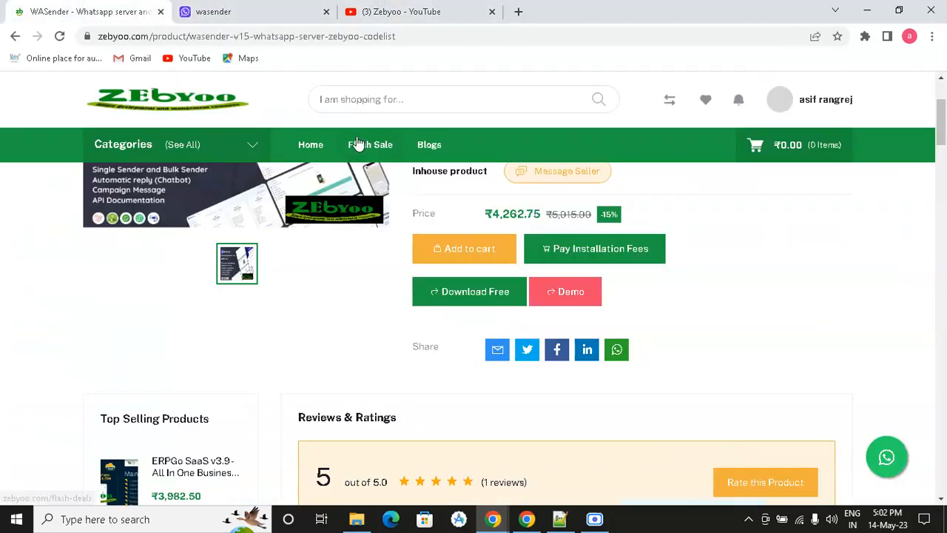
{"action": "mouse_move", "coordinate": [941, 132]}
{"action": "left_mouse_down"}
{"action": "mouse_move", "coordinate": [941, 244]}
{"action": "mouse_move", "coordinate": [941, 89]}
{"action": "left_mouse_up"}
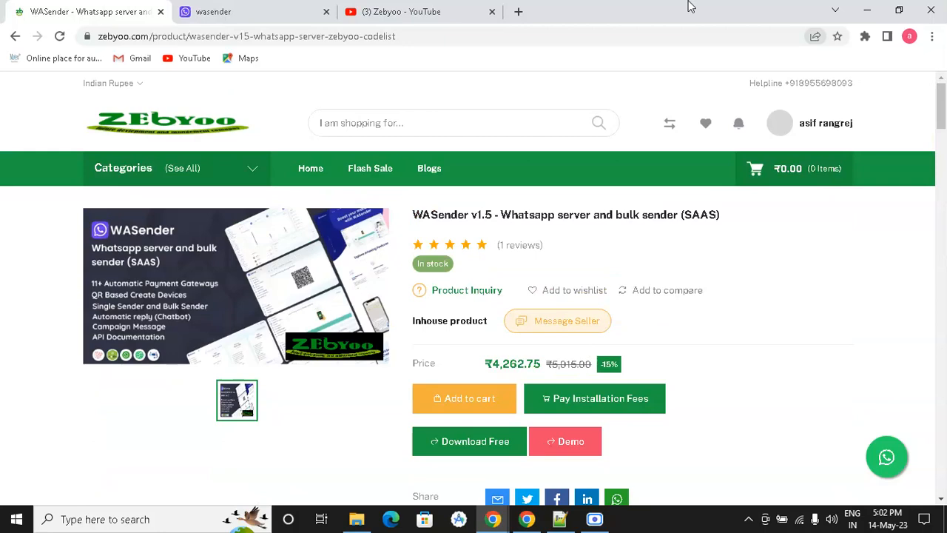
- Open wha.udwpl.com (UDWhatsApp) in a new browser tab
{"action": "left_click", "coordinate": [414, 11]}
{"action": "left_click", "coordinate": [496, 35]}
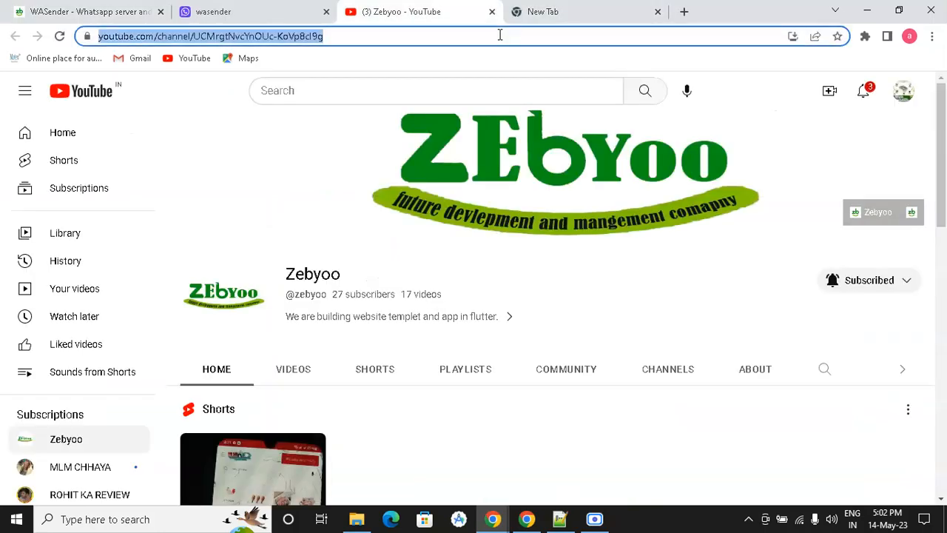
{"action": "left_click", "coordinate": [562, 11]}
{"action": "type", "text": "wha"}
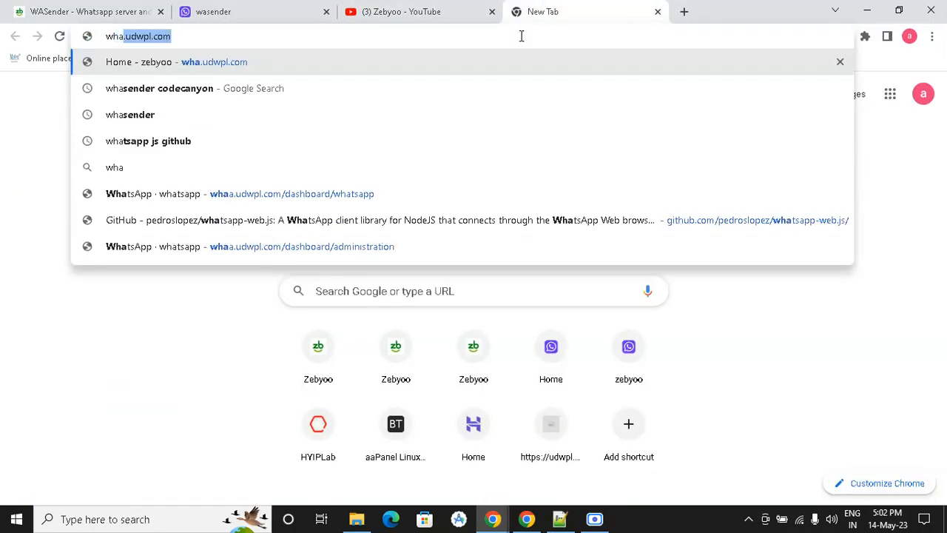
{"action": "key", "text": "Return"}
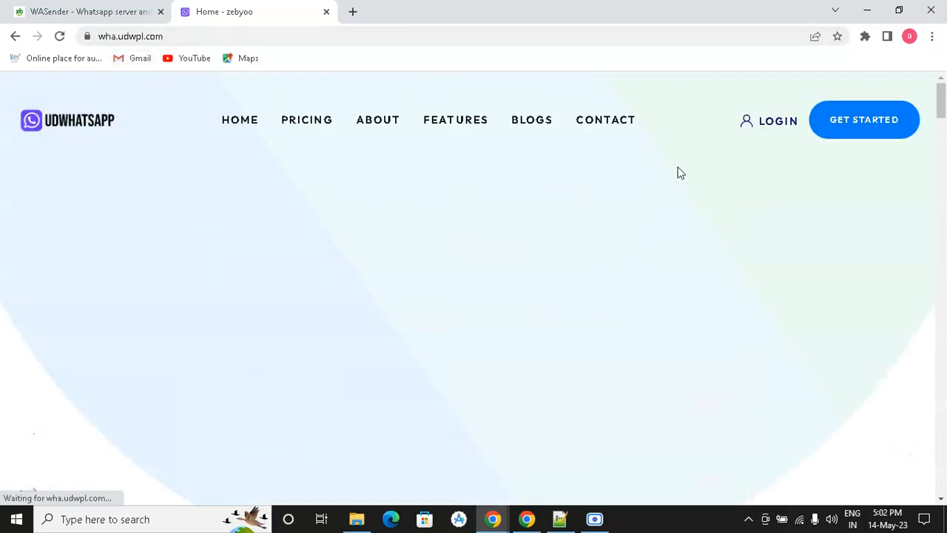
{"action": "left_click", "coordinate": [773, 122]}
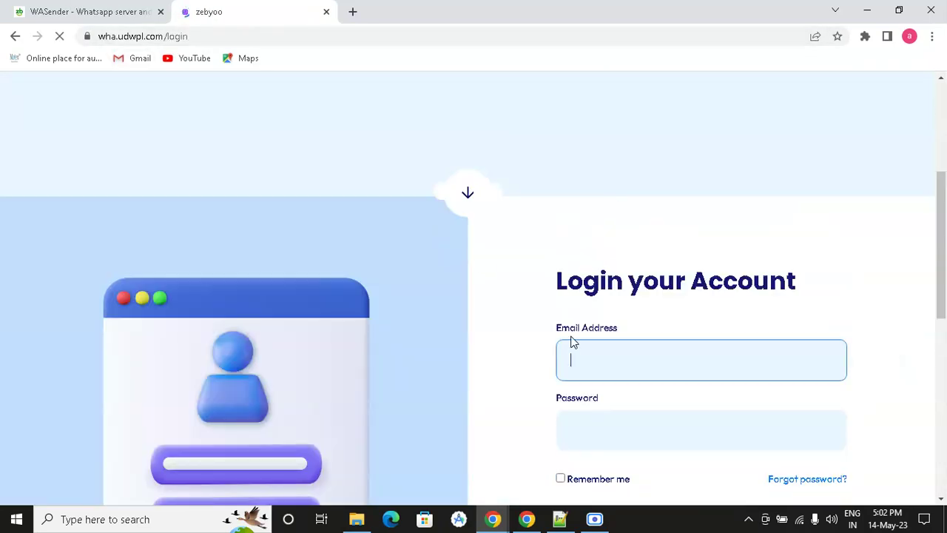
{"action": "left_click", "coordinate": [608, 362]}
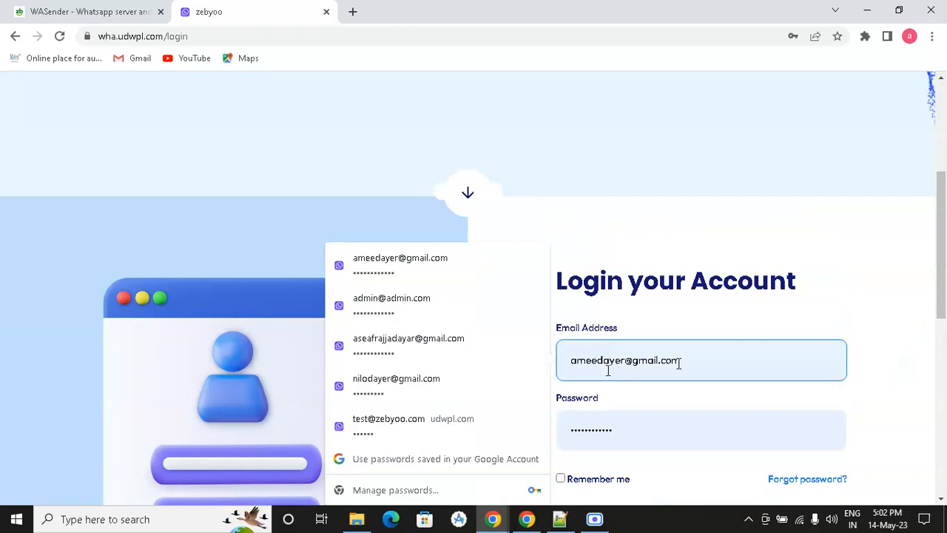
{"action": "left_click", "coordinate": [408, 344]}
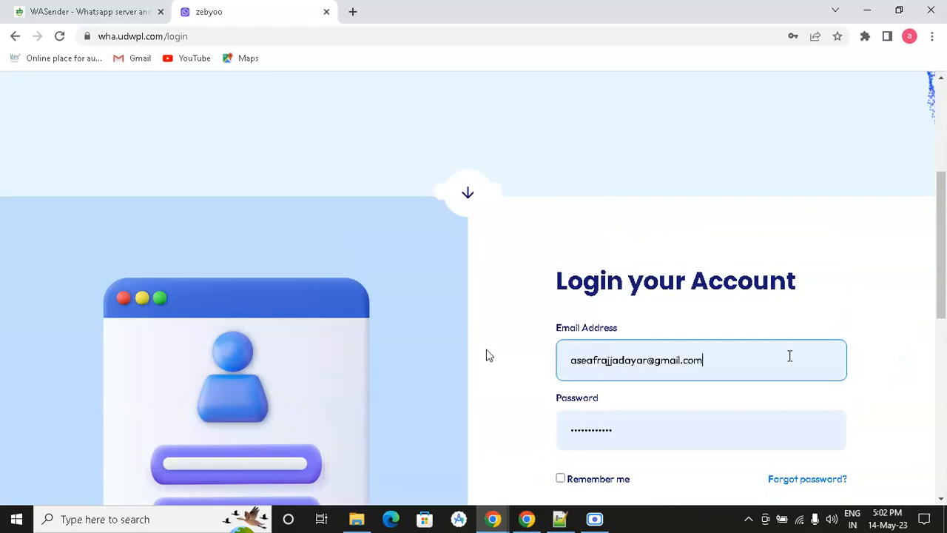
{"action": "scroll", "coordinate": [666, 333], "scroll_direction": "down", "scroll_amount": 3}
{"action": "left_click", "coordinate": [670, 326]}
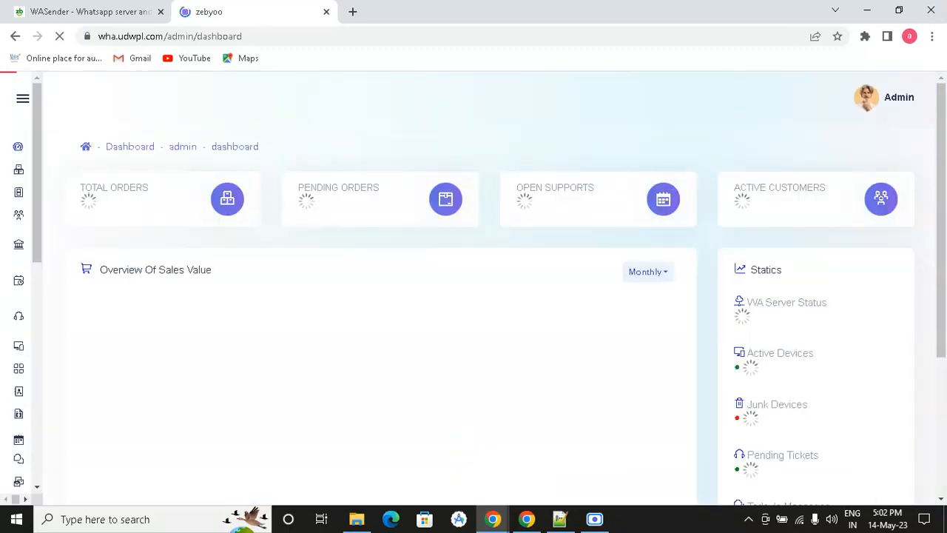
{"action": "left_click_drag", "start_coordinate": [170, 152], "coordinate": [177, 431]}
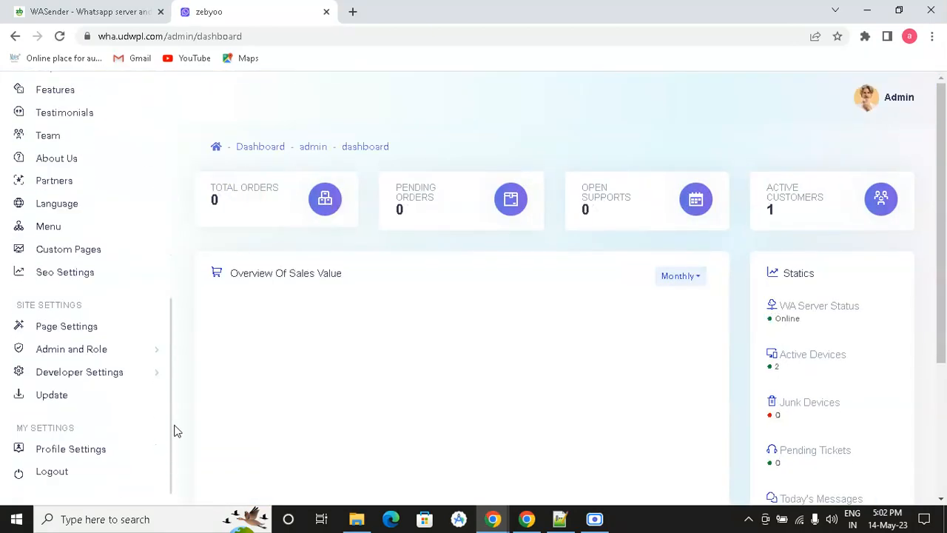
{"action": "left_click", "coordinate": [52, 395]}
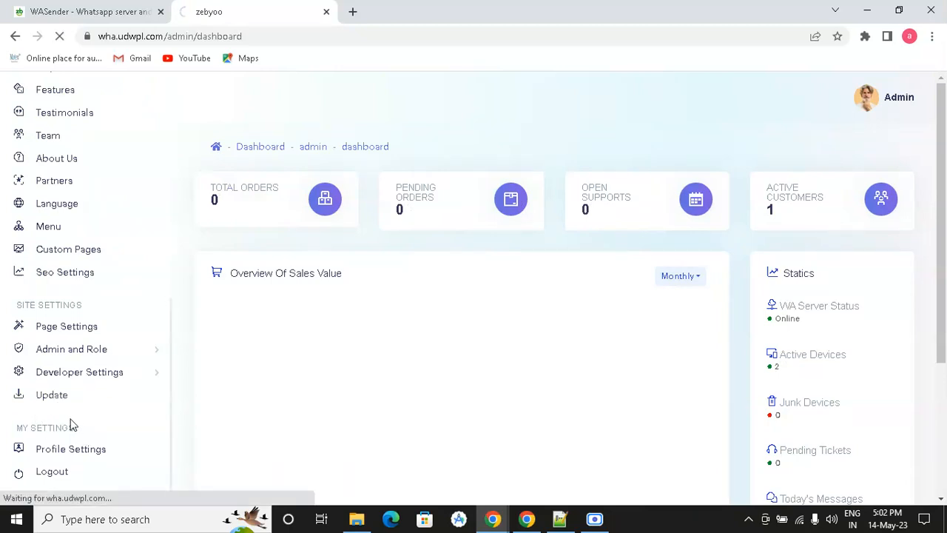
{"action": "left_click_drag", "start_coordinate": [723, 199], "coordinate": [804, 201]}
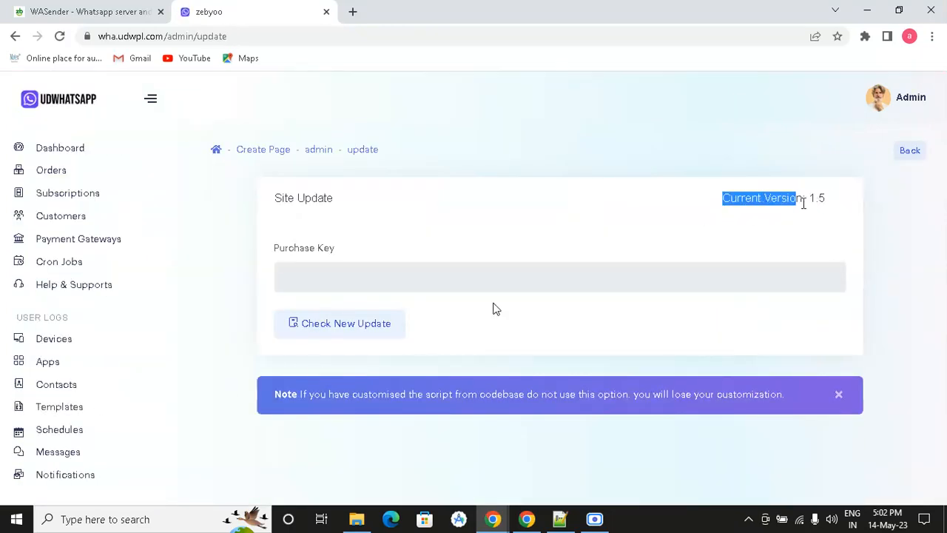
{"action": "left_click", "coordinate": [846, 206]}
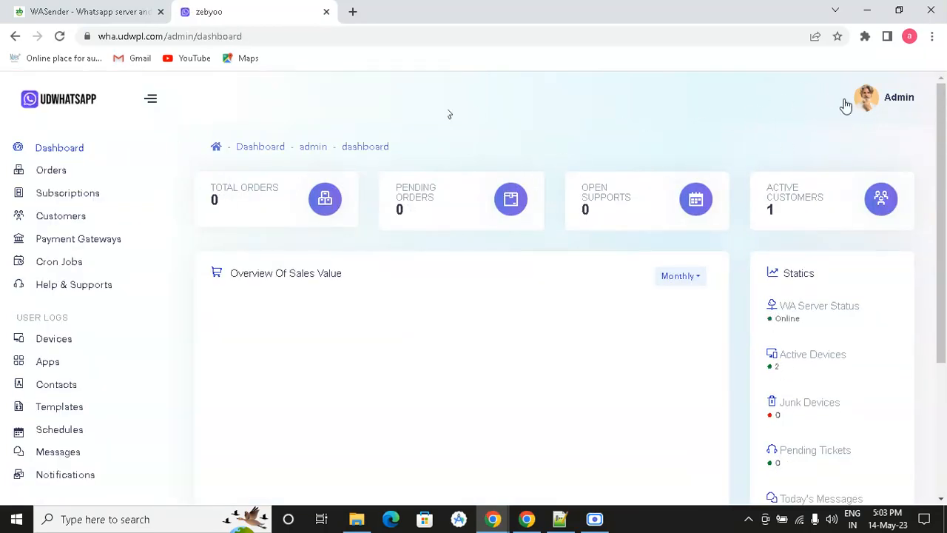
- Log out of the admin account and sign in to UDWhatsApp as a saved user account
{"action": "left_click", "coordinate": [884, 97]}
{"action": "left_click", "coordinate": [828, 210]}
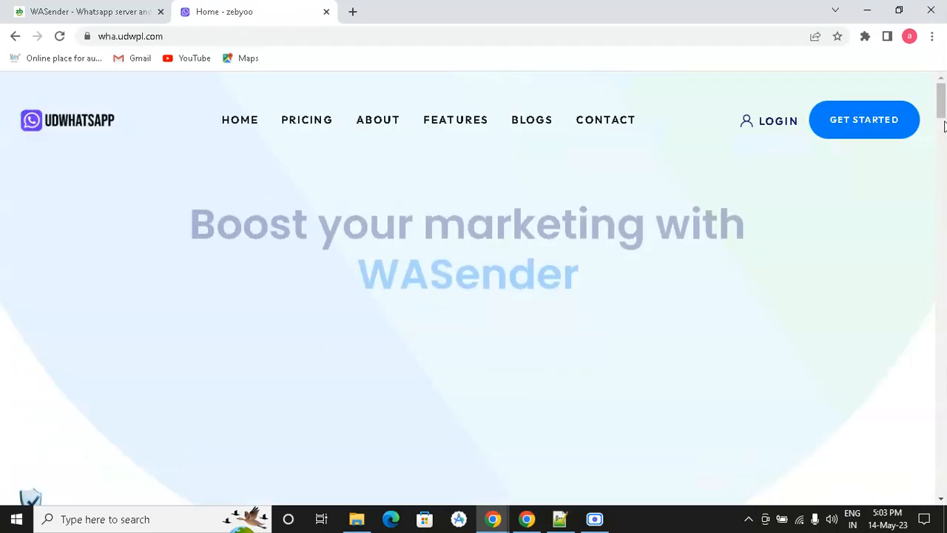
{"action": "scroll", "coordinate": [883, 273], "scroll_direction": "down", "scroll_amount": 3}
{"action": "scroll", "coordinate": [883, 273], "scroll_direction": "up", "scroll_amount": 3}
{"action": "left_click", "coordinate": [762, 121]}
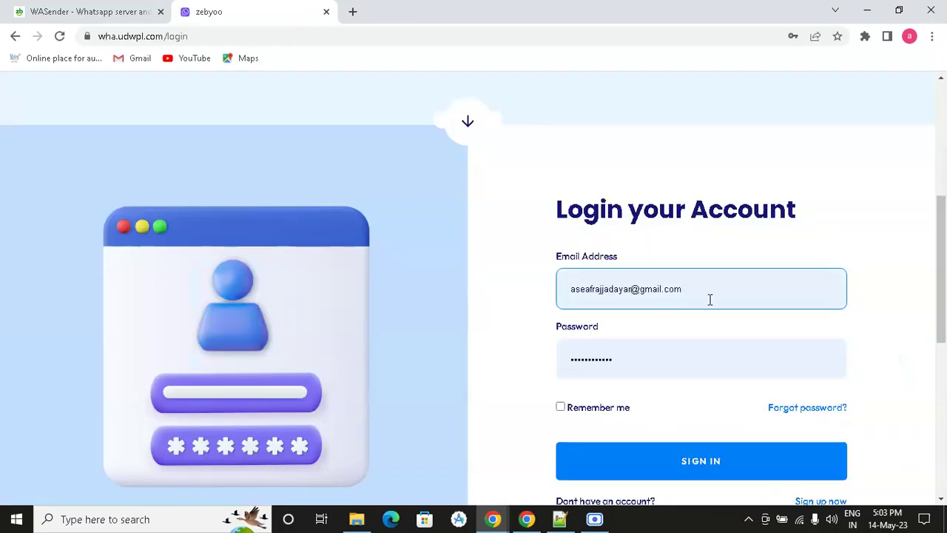
{"action": "left_click", "coordinate": [709, 300]}
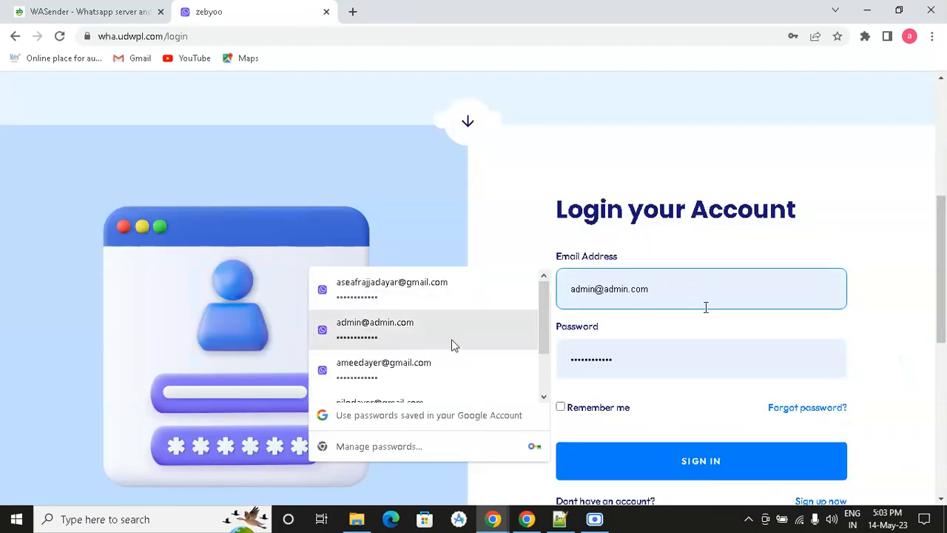
{"action": "left_click", "coordinate": [414, 366]}
{"action": "left_click", "coordinate": [661, 459]}
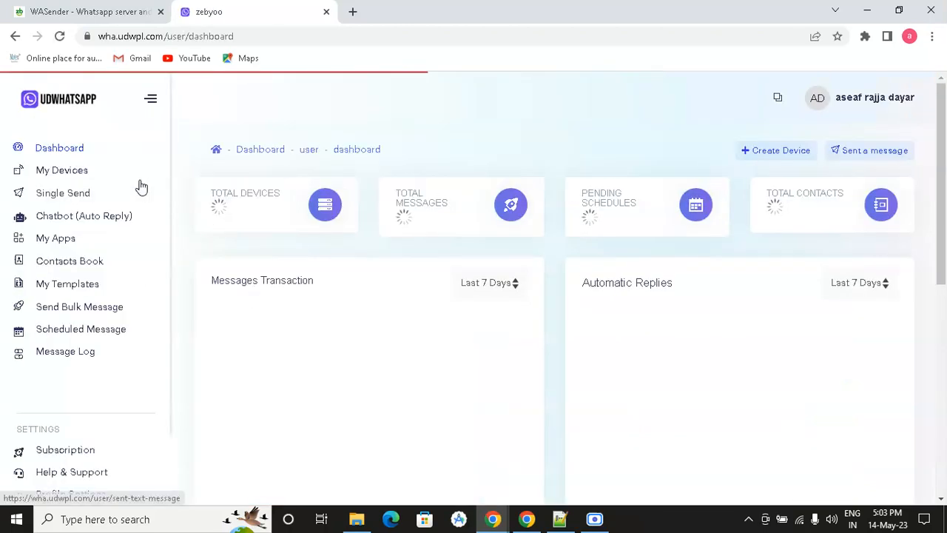
- Review My Devices including the VIVO device, then go to the Single Send message form
{"action": "left_click", "coordinate": [61, 170]}
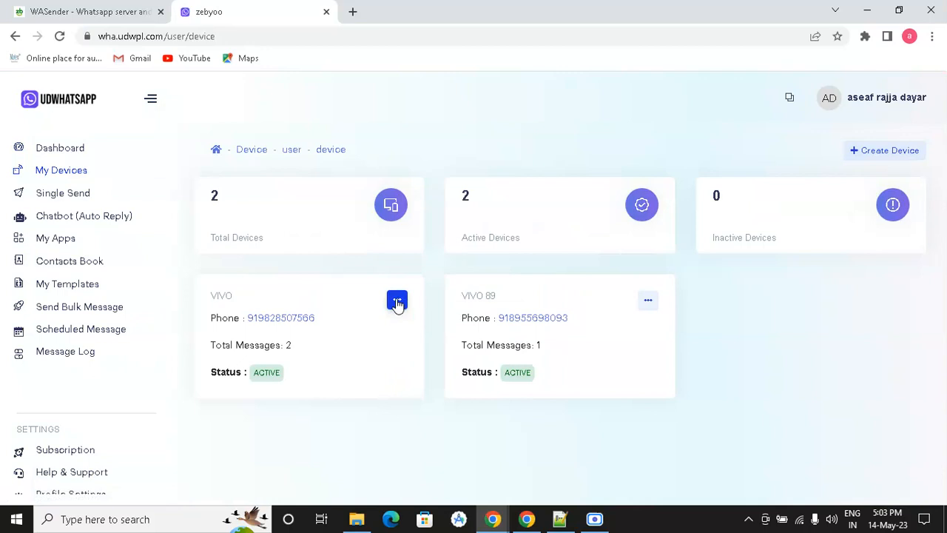
{"action": "left_click", "coordinate": [399, 300]}
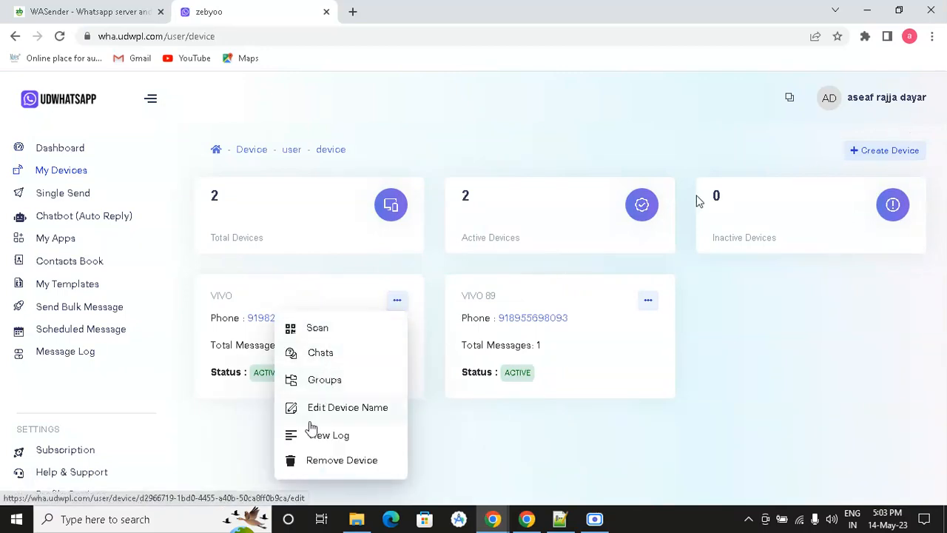
{"action": "left_click", "coordinate": [63, 193]}
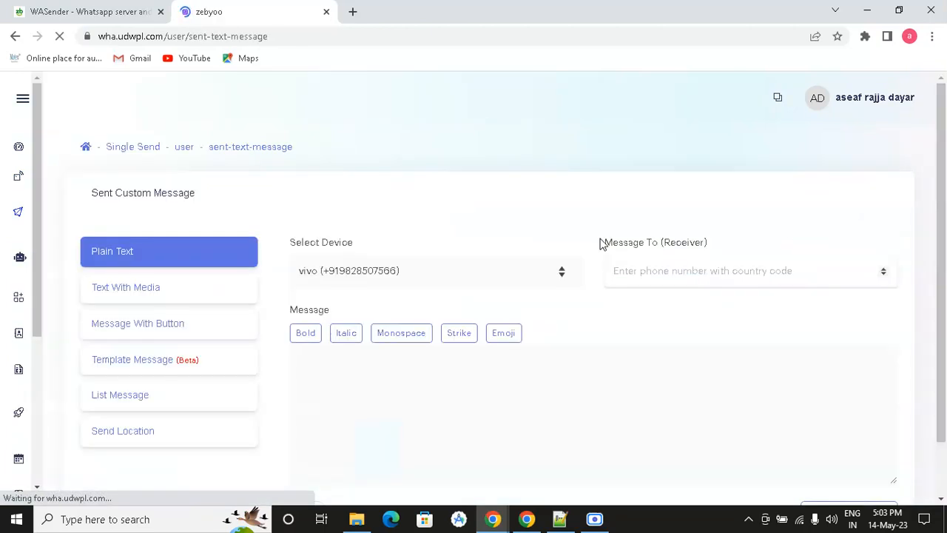
{"action": "left_click", "coordinate": [494, 272]}
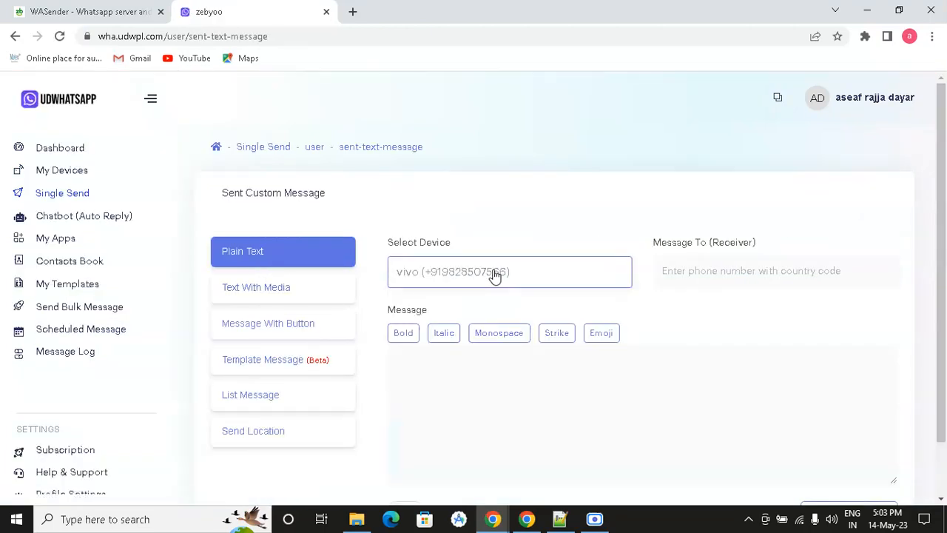
{"action": "left_click", "coordinate": [732, 270]}
{"action": "scroll", "coordinate": [732, 271], "scroll_direction": "down", "scroll_amount": 2}
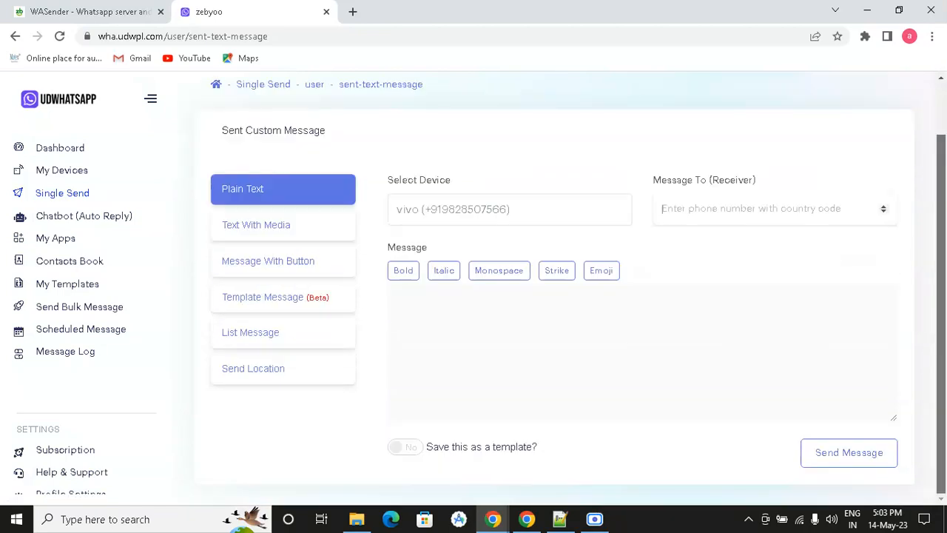
{"action": "left_click", "coordinate": [307, 229]}
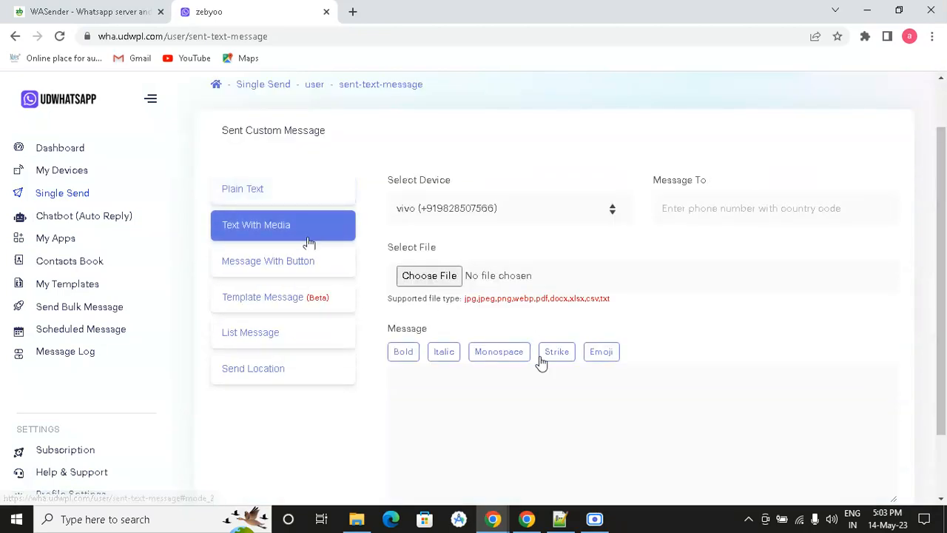
{"action": "scroll", "coordinate": [747, 267], "scroll_direction": "down", "scroll_amount": 2}
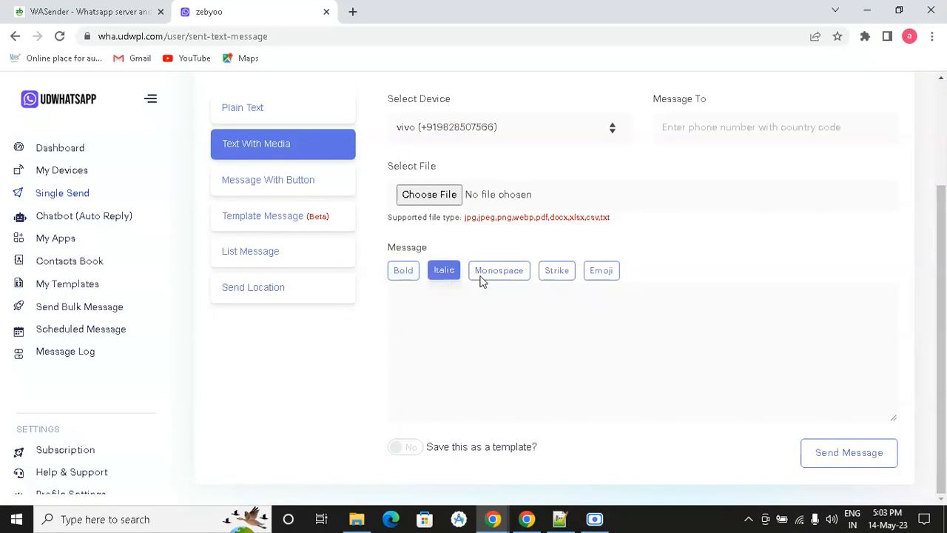
{"action": "left_click", "coordinate": [268, 180]}
{"action": "left_click_drag", "start_coordinate": [264, 216], "coordinate": [267, 237]}
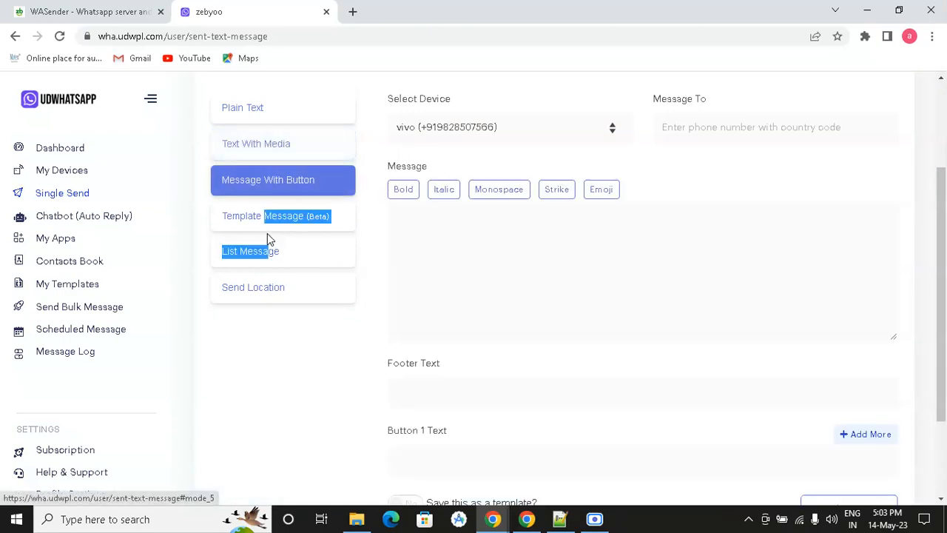
{"action": "left_click", "coordinate": [242, 108]}
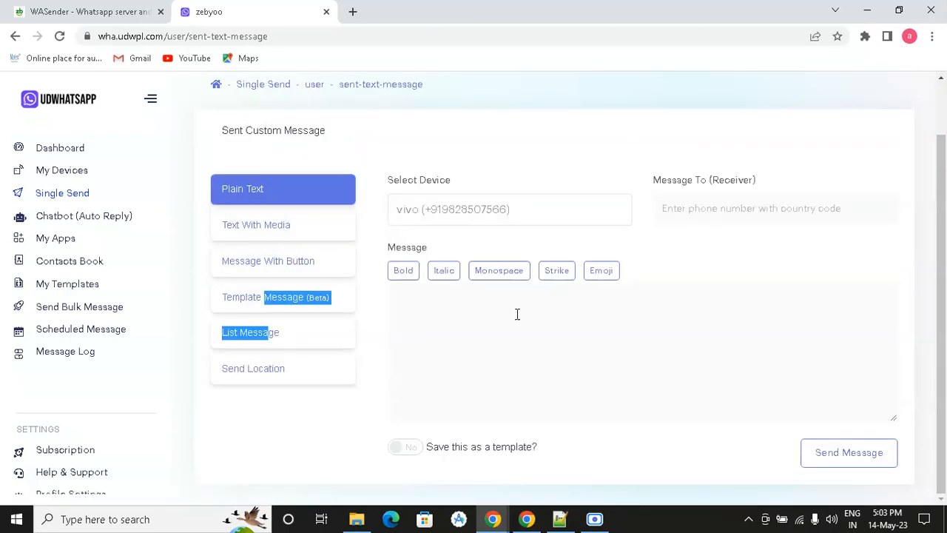
- Insert four emojis into the test message from the emoji picker
{"action": "left_click", "coordinate": [681, 286]}
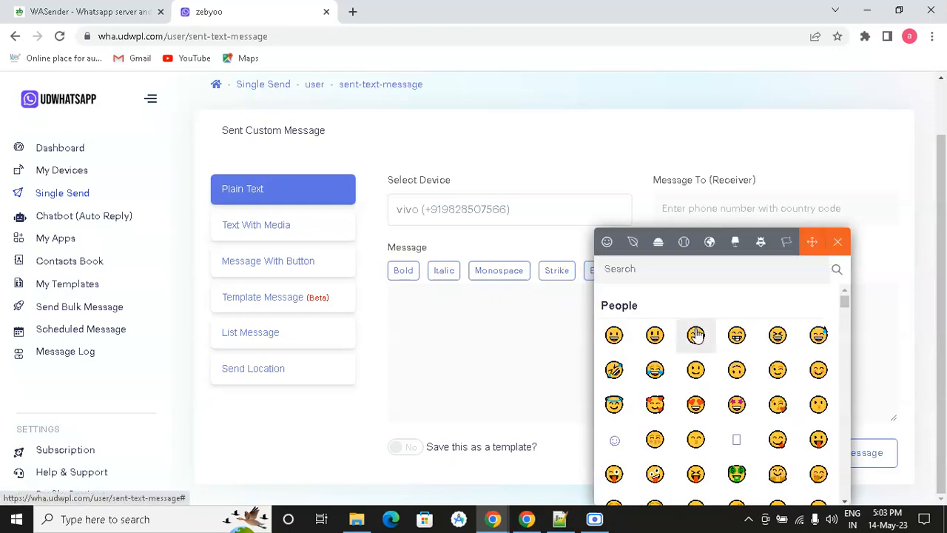
{"action": "left_click", "coordinate": [695, 336]}
{"action": "left_click", "coordinate": [695, 335]}
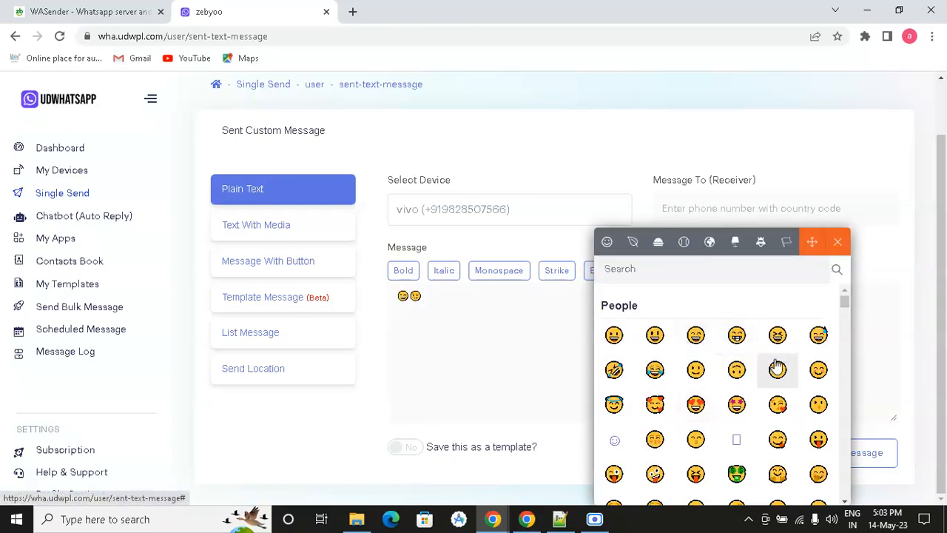
{"action": "left_click", "coordinate": [776, 370]}
{"action": "left_click", "coordinate": [777, 335]}
{"action": "left_click", "coordinate": [842, 243]}
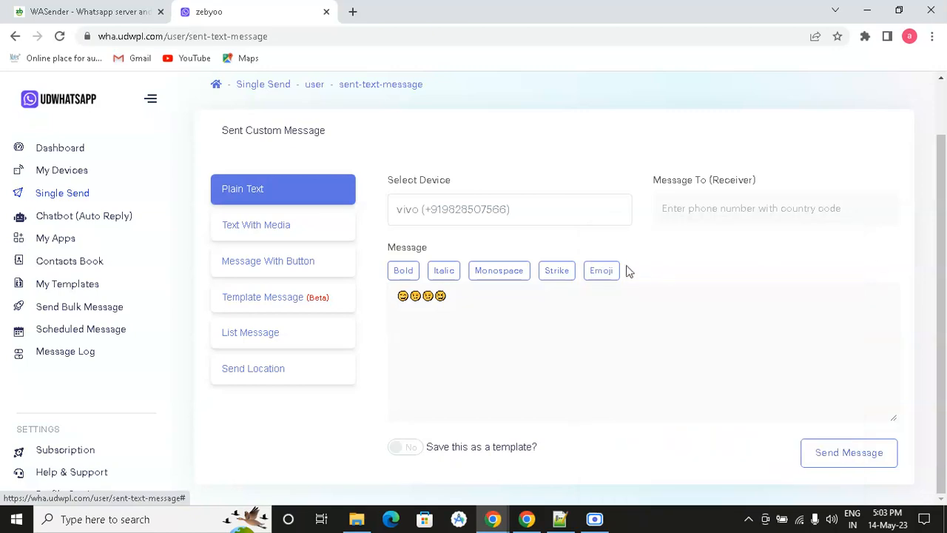
- Add strikethrough, monospace, italic and bold markers, then select the whole message for deletion
{"action": "left_click", "coordinate": [556, 270]}
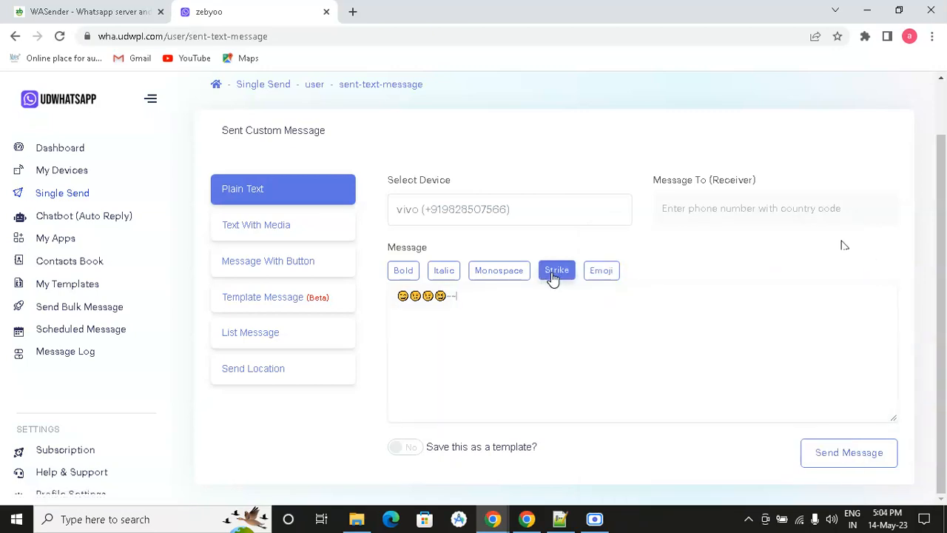
{"action": "left_click", "coordinate": [601, 271]}
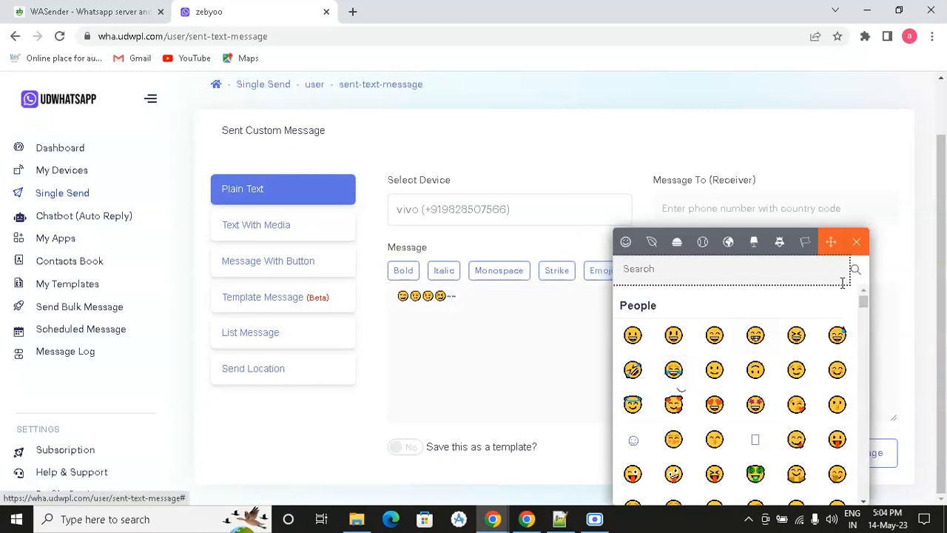
{"action": "scroll", "coordinate": [866, 296], "scroll_direction": "down", "scroll_amount": 3}
{"action": "scroll", "coordinate": [866, 296], "scroll_direction": "up", "scroll_amount": 3}
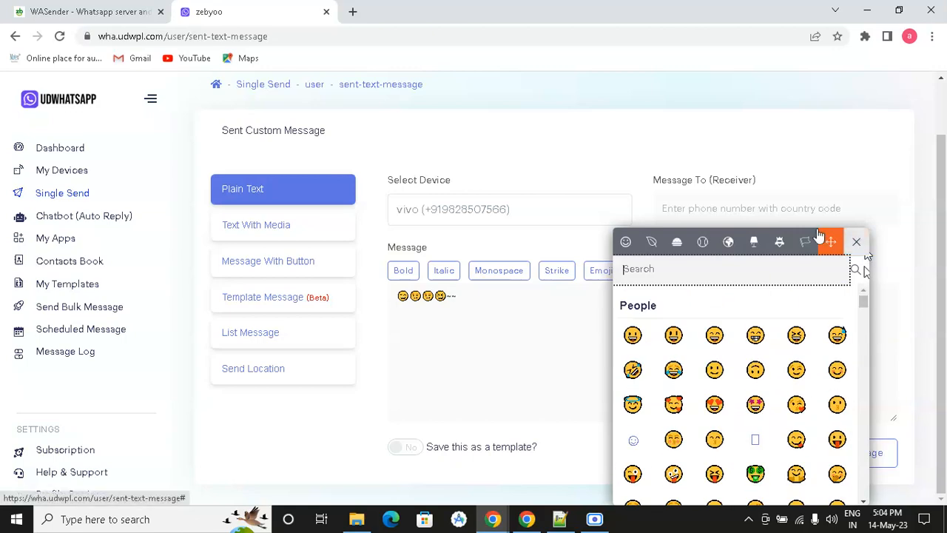
{"action": "left_click", "coordinate": [856, 241]}
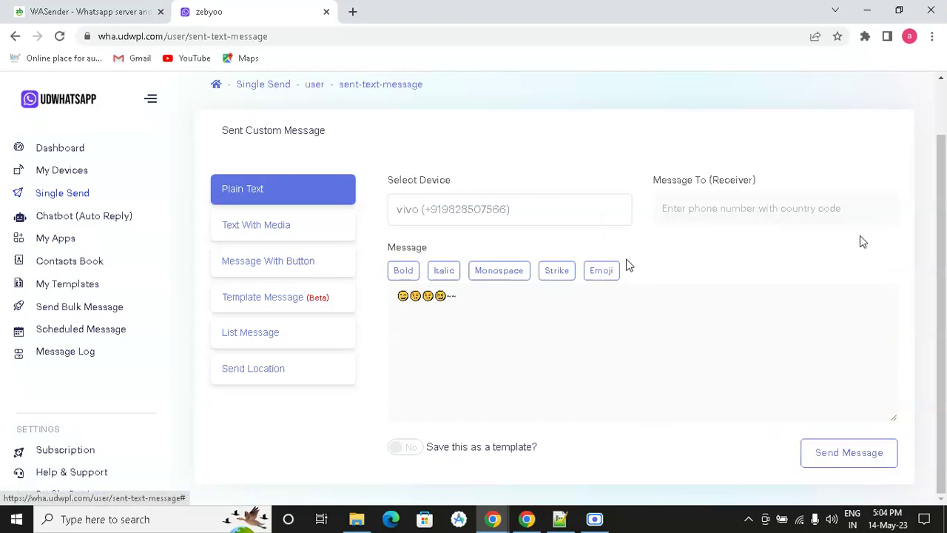
{"action": "left_click", "coordinate": [500, 274]}
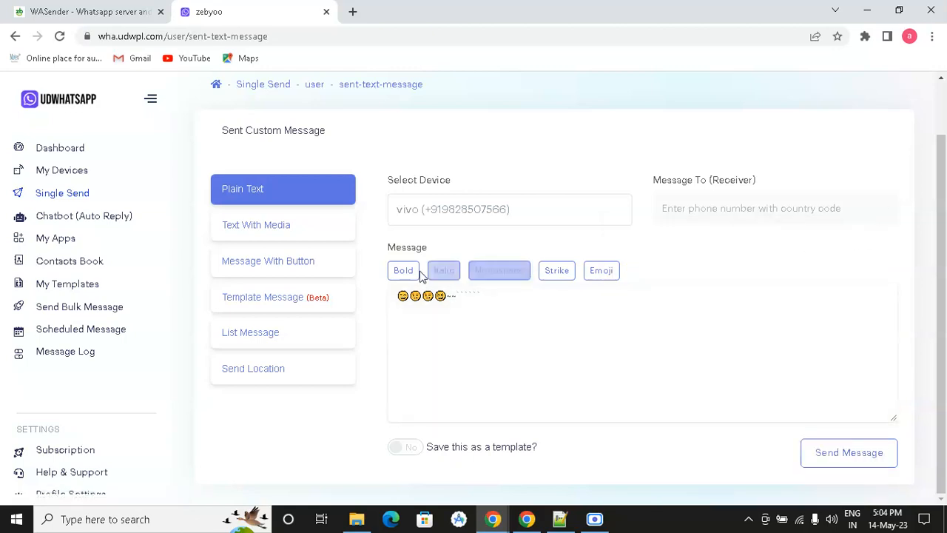
{"action": "left_click", "coordinate": [444, 270]}
{"action": "left_click", "coordinate": [403, 270]}
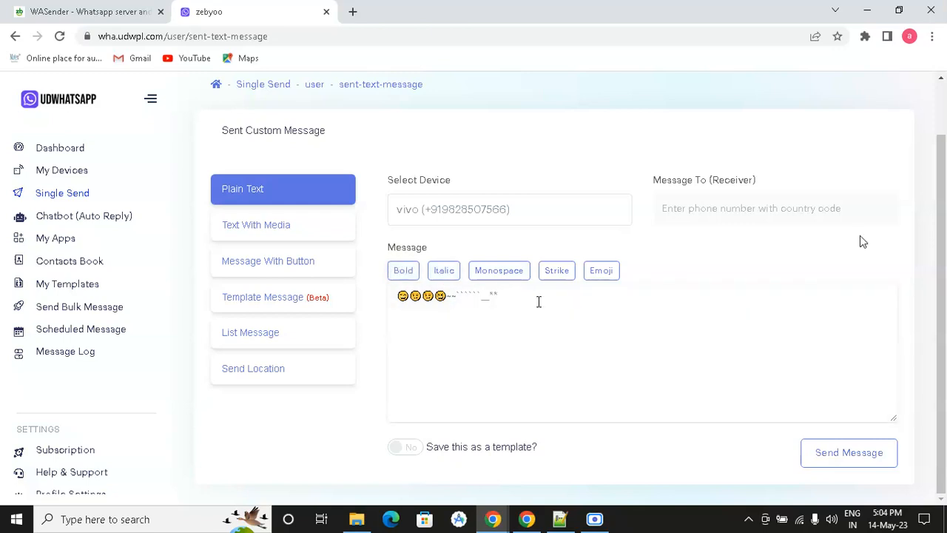
{"action": "left_click_drag", "start_coordinate": [536, 300], "coordinate": [392, 302]}
{"action": "key", "text": "Delete"}
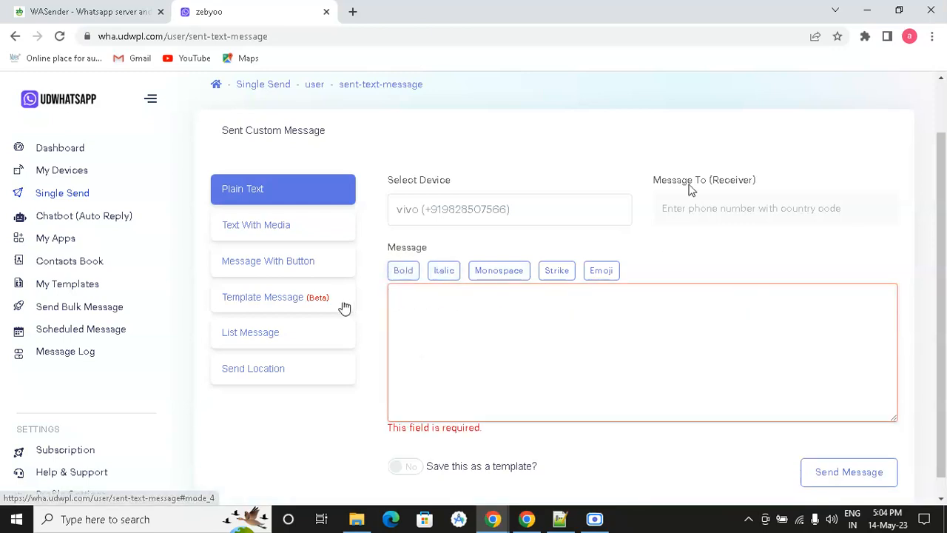
{"action": "left_click", "coordinate": [696, 208]}
{"action": "left_click", "coordinate": [613, 215]}
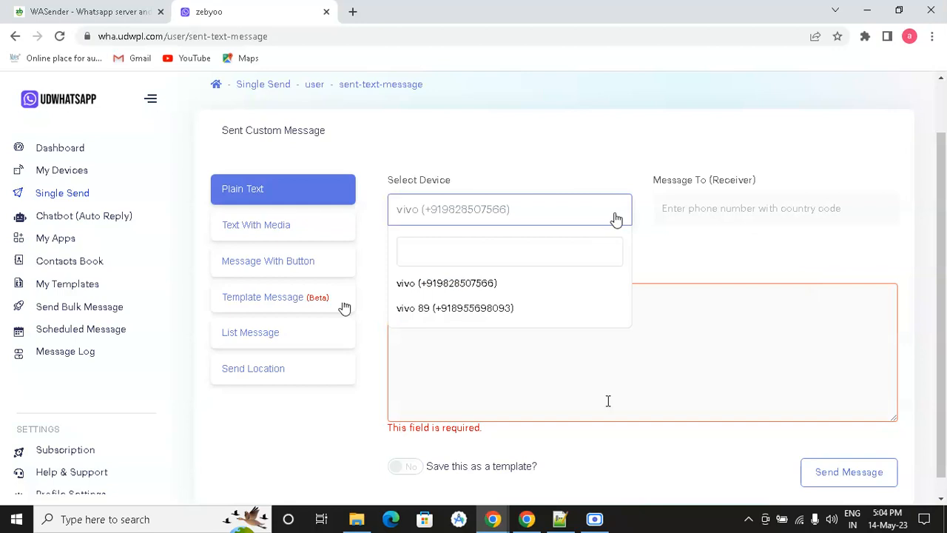
{"action": "left_click", "coordinate": [909, 230]}
{"action": "left_click_drag", "start_coordinate": [941, 221], "coordinate": [941, 266]}
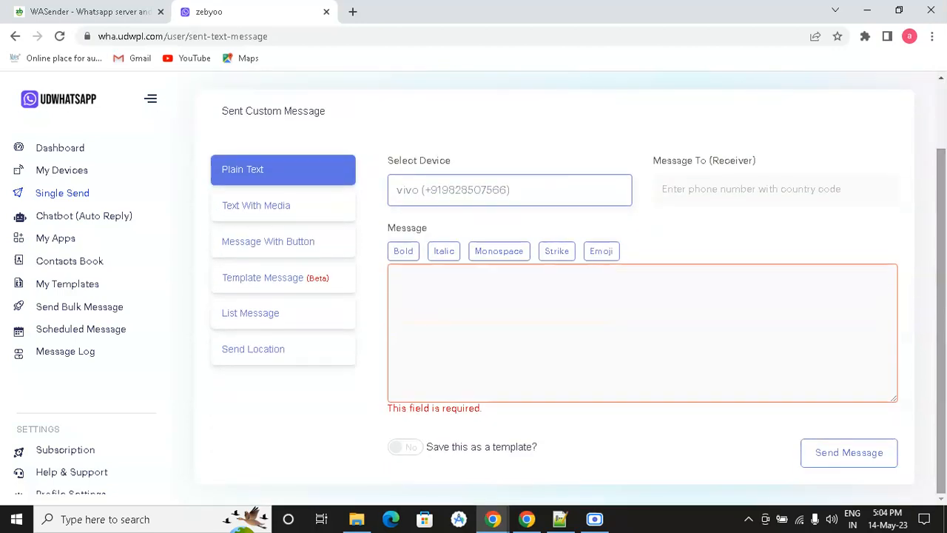
{"action": "left_click", "coordinate": [285, 206]}
{"action": "left_click", "coordinate": [303, 169]}
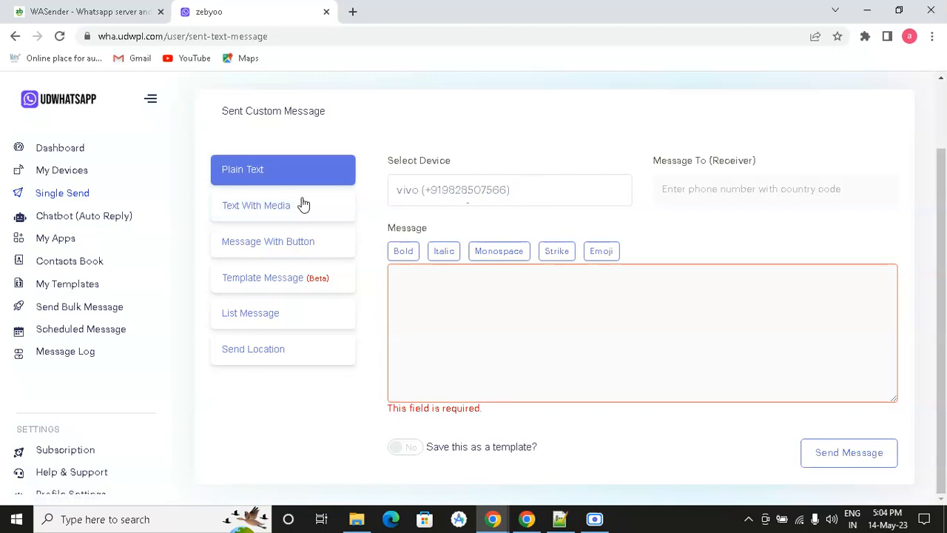
{"action": "left_click", "coordinate": [517, 190]}
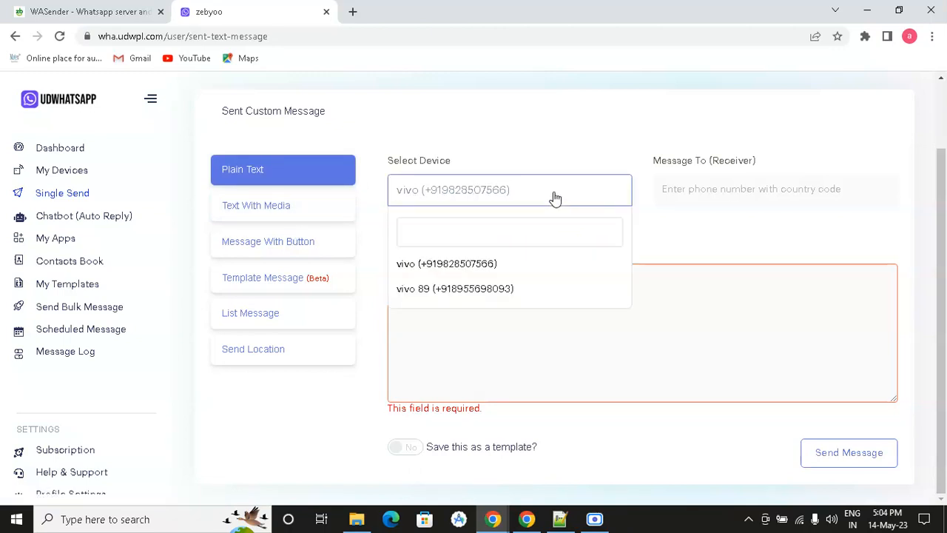
{"action": "left_click", "coordinate": [485, 265]}
{"action": "left_click", "coordinate": [739, 189]}
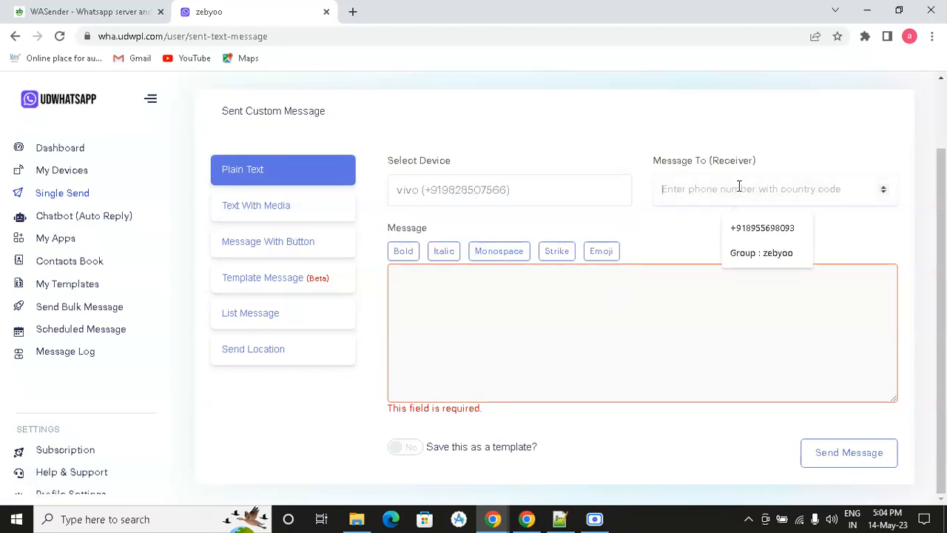
{"action": "left_click_drag", "start_coordinate": [653, 160], "coordinate": [660, 160]}
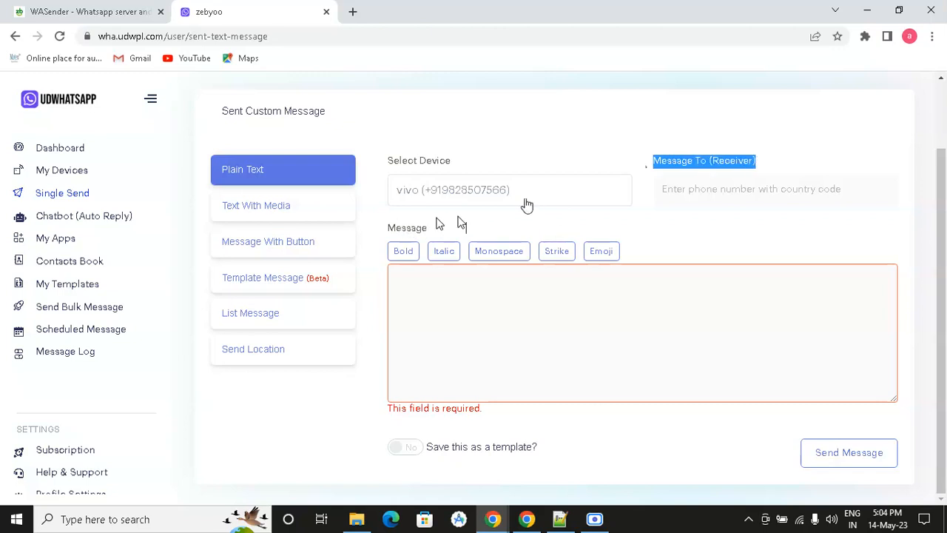
{"action": "left_click", "coordinate": [451, 320]}
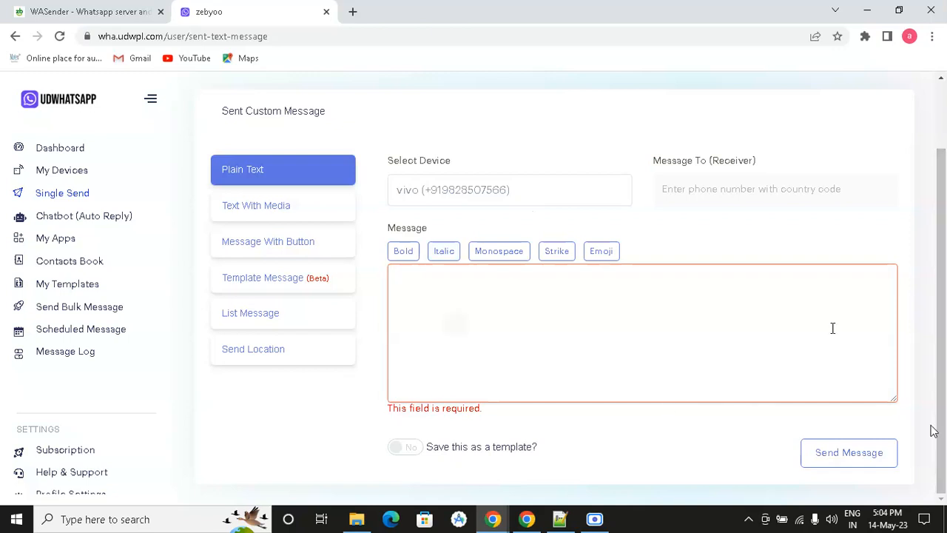
{"action": "left_click_drag", "start_coordinate": [941, 329], "coordinate": [942, 161]}
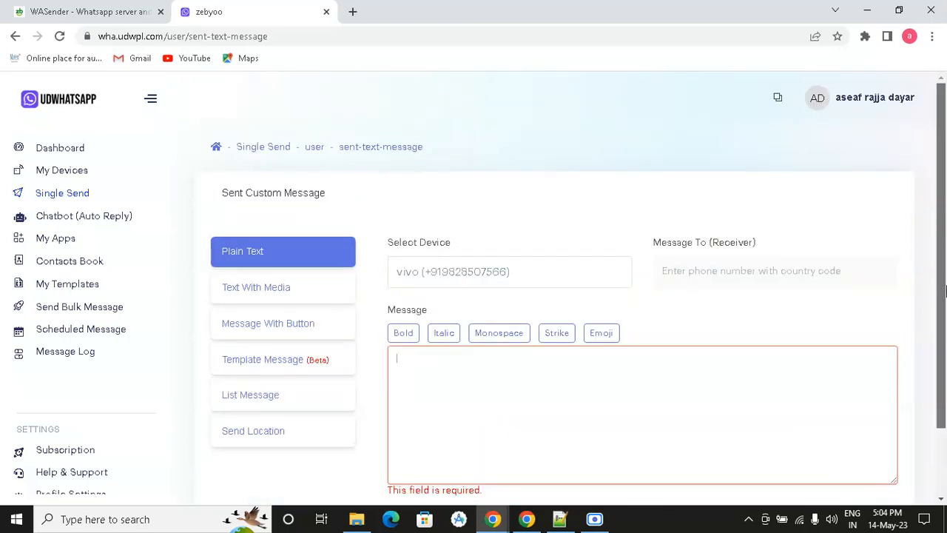
{"action": "left_click_drag", "start_coordinate": [942, 289], "coordinate": [942, 355]}
{"action": "left_click", "coordinate": [670, 190]}
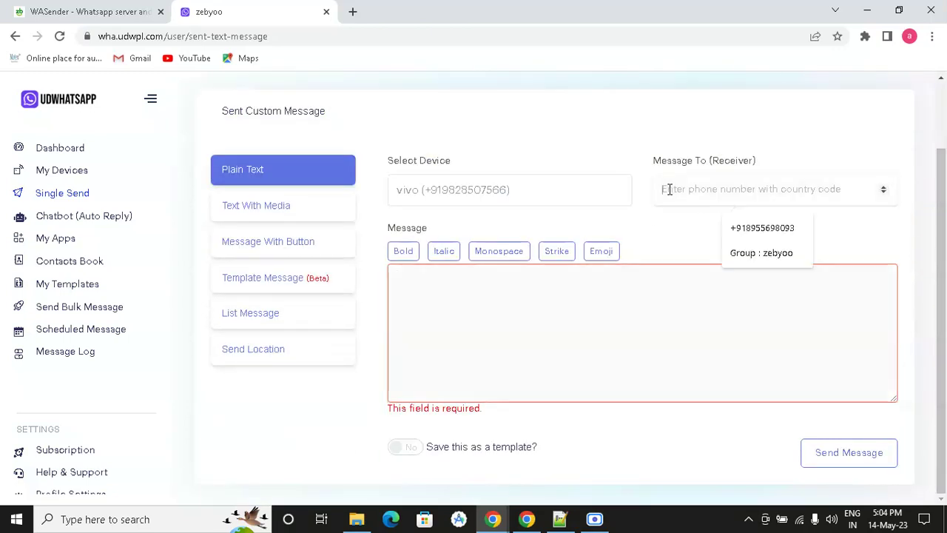
{"action": "left_click", "coordinate": [625, 297]}
{"action": "scroll", "coordinate": [626, 298], "scroll_direction": "up", "scroll_amount": 2}
{"action": "scroll", "coordinate": [625, 297], "scroll_direction": "down", "scroll_amount": 2}
{"action": "scroll", "coordinate": [622, 326], "scroll_direction": "up", "scroll_amount": 2}
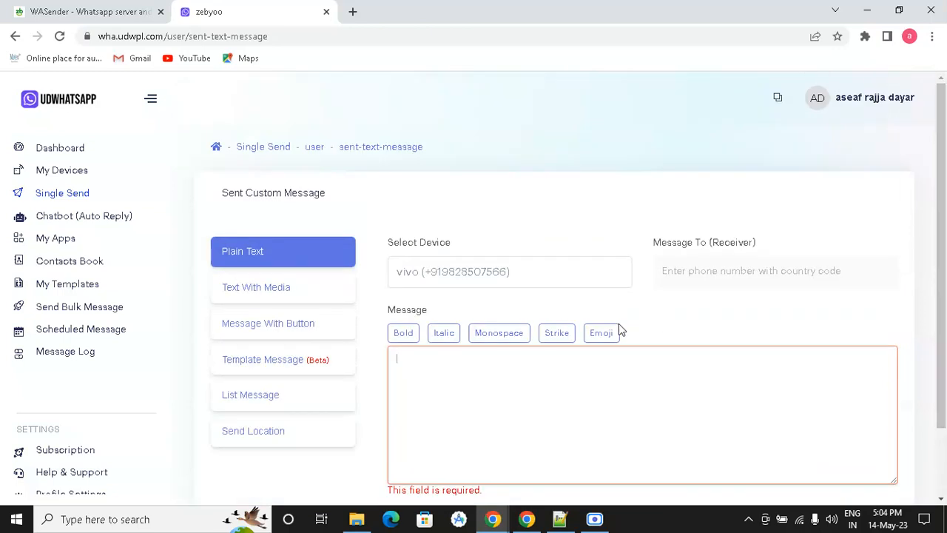
{"action": "scroll", "coordinate": [739, 296], "scroll_direction": "down", "scroll_amount": 2}
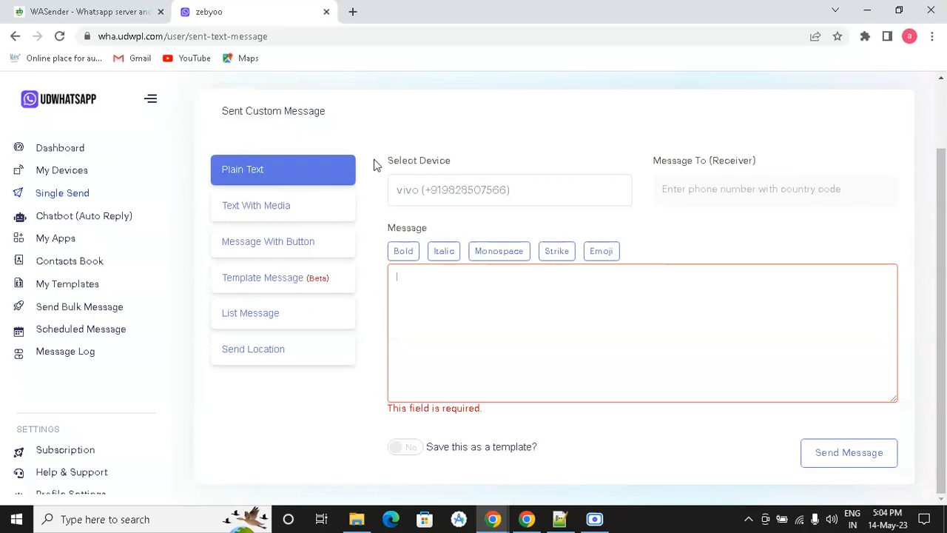
{"action": "scroll", "coordinate": [665, 222], "scroll_direction": "up", "scroll_amount": 3}
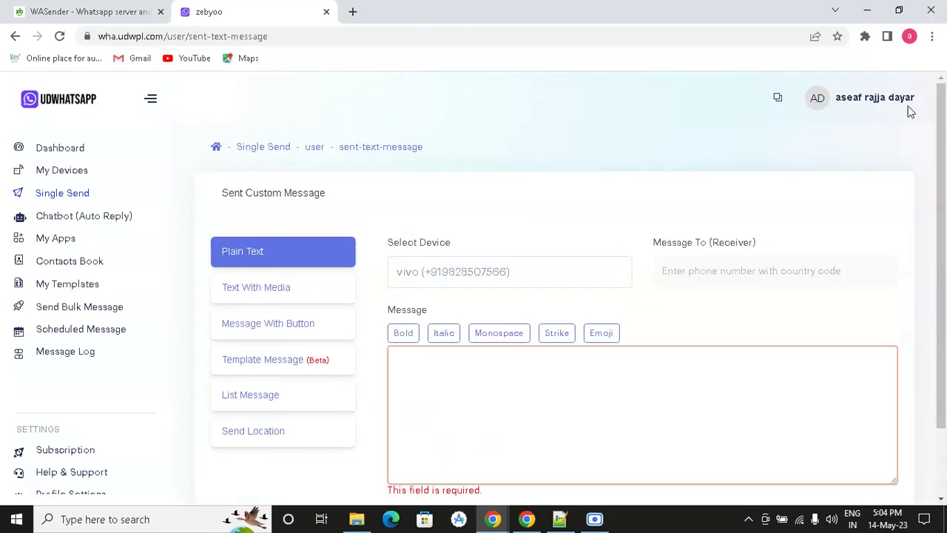
{"action": "left_click", "coordinate": [813, 97]}
- Log out of the WhatsApp panel and return to the WASender v1.5 product page, selecting its title
{"action": "left_click", "coordinate": [858, 261]}
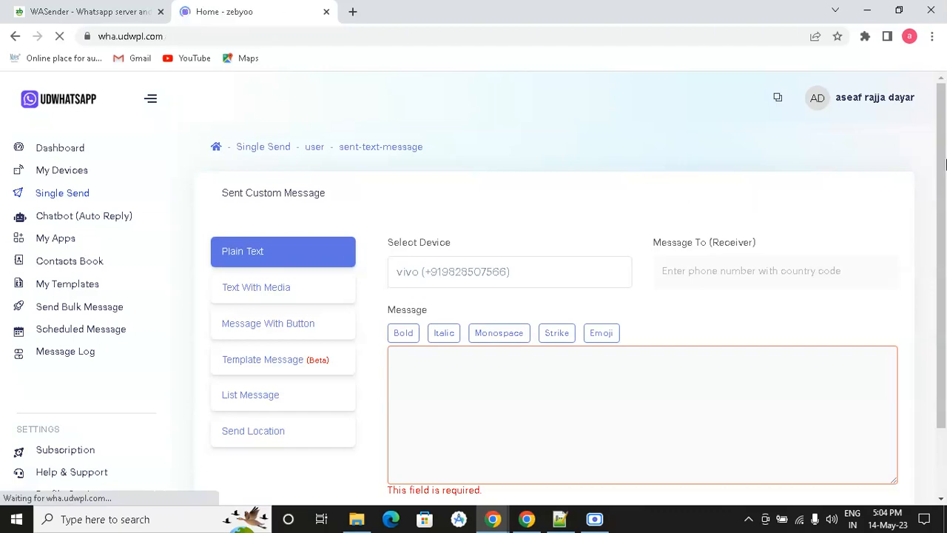
{"action": "scroll", "coordinate": [813, 222], "scroll_direction": "down", "scroll_amount": 5}
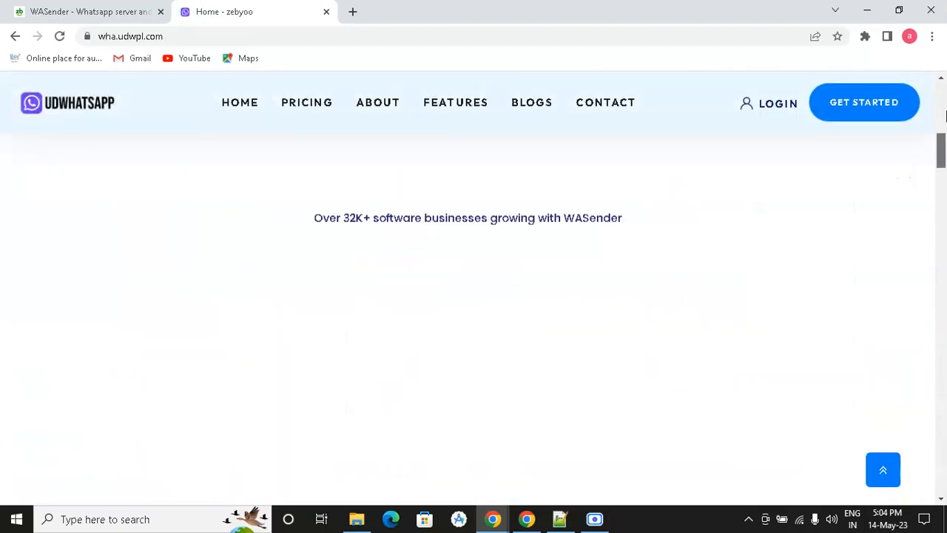
{"action": "scroll", "coordinate": [814, 222], "scroll_direction": "up", "scroll_amount": 5}
{"action": "left_click", "coordinate": [71, 11]}
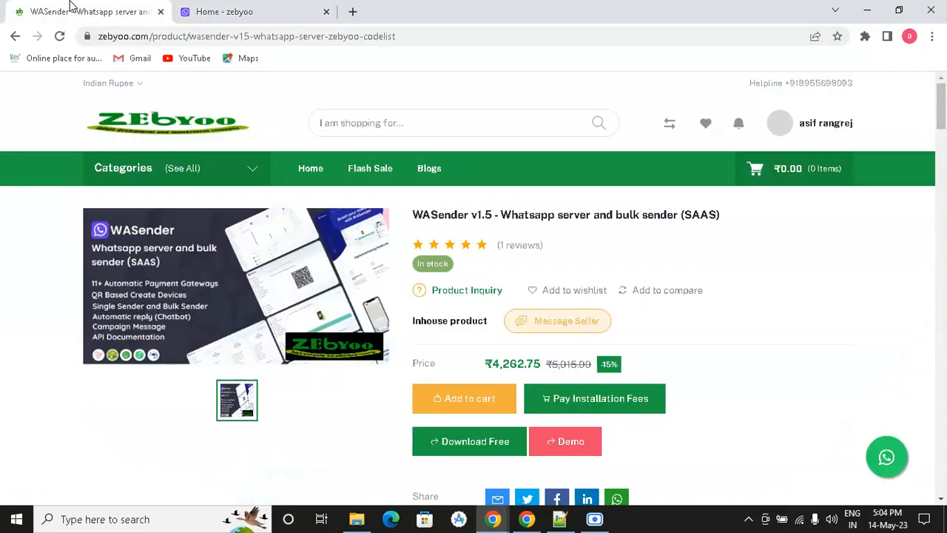
{"action": "triple_click", "coordinate": [607, 212]}
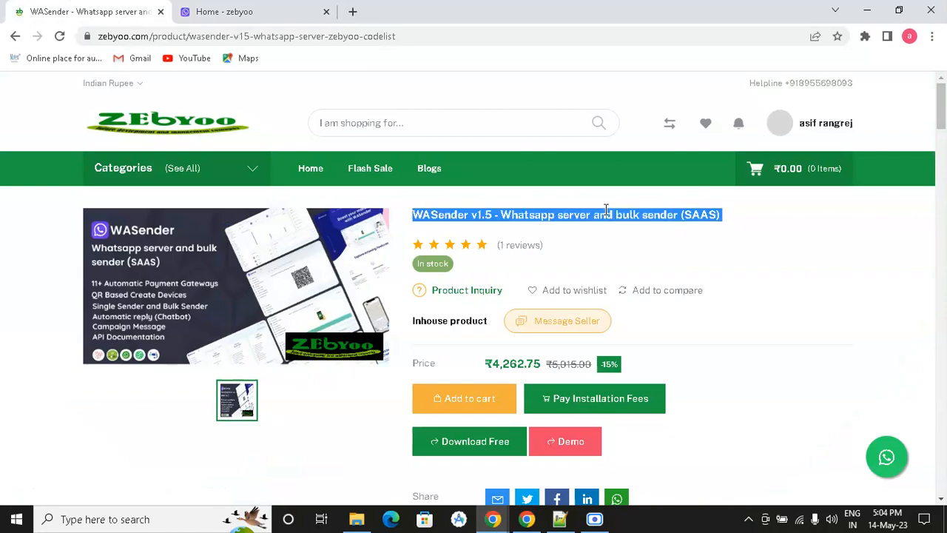
{"action": "mouse_move", "coordinate": [938, 118]}
{"action": "left_mouse_down"}
{"action": "mouse_move", "coordinate": [941, 410]}
{"action": "mouse_move", "coordinate": [941, 104]}
{"action": "mouse_move", "coordinate": [941, 459]}
{"action": "mouse_move", "coordinate": [941, 89]}
{"action": "left_mouse_up"}
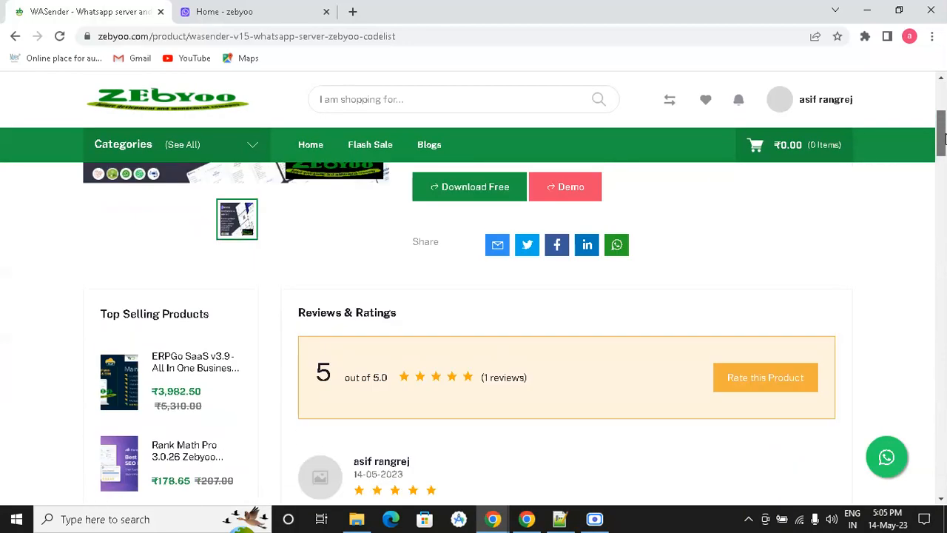